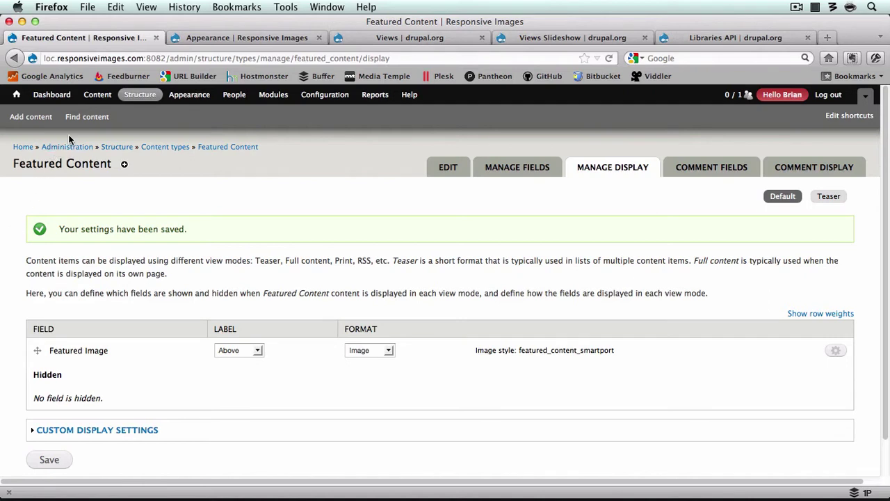
# Step: Start a new Featured Content item titled 'Fire Truck!'
pyautogui.click(38, 118)
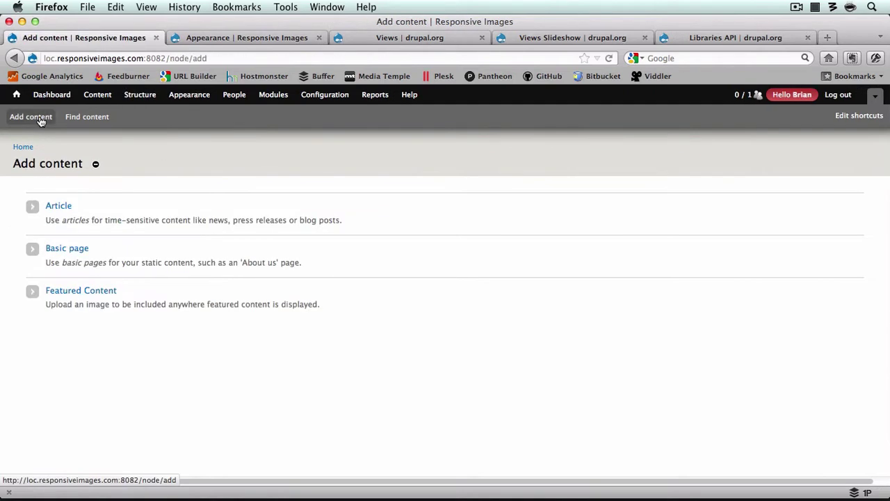
pyautogui.click(80, 292)
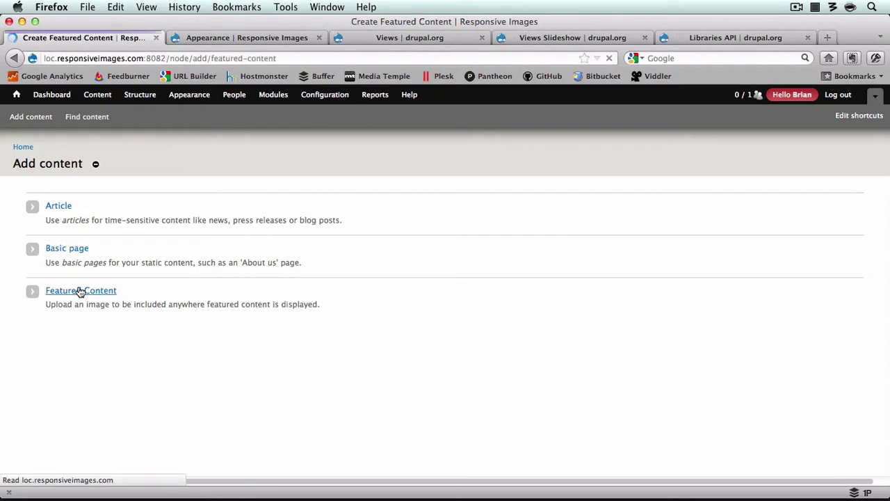
pyautogui.click(72, 219)
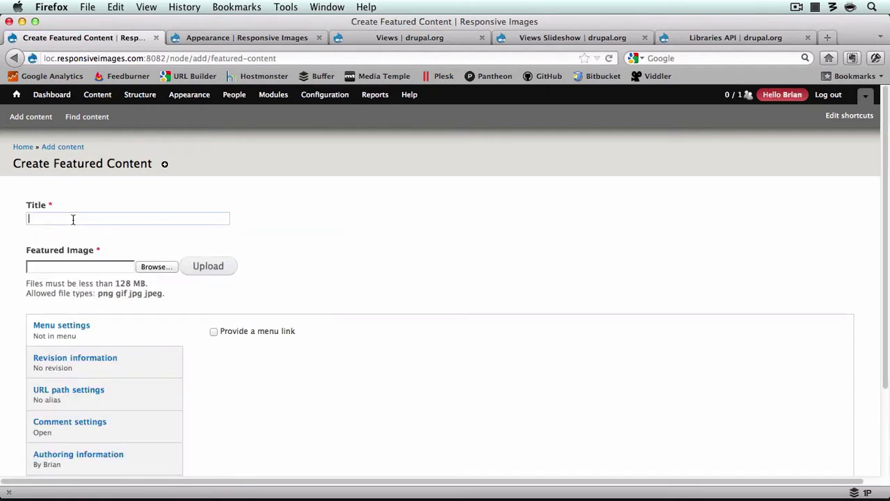
pyautogui.write('Fire ')
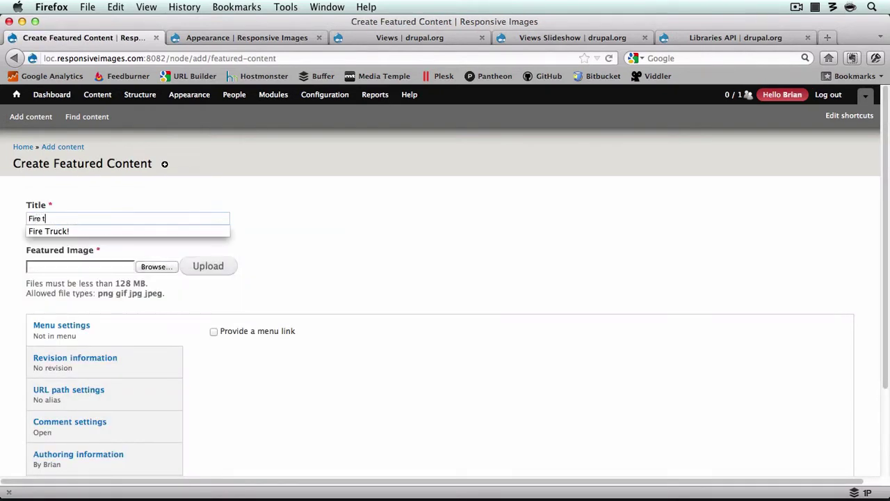
pyautogui.write('t')
pyautogui.press('Down')
pyautogui.press('Return')
pyautogui.press('Tab')
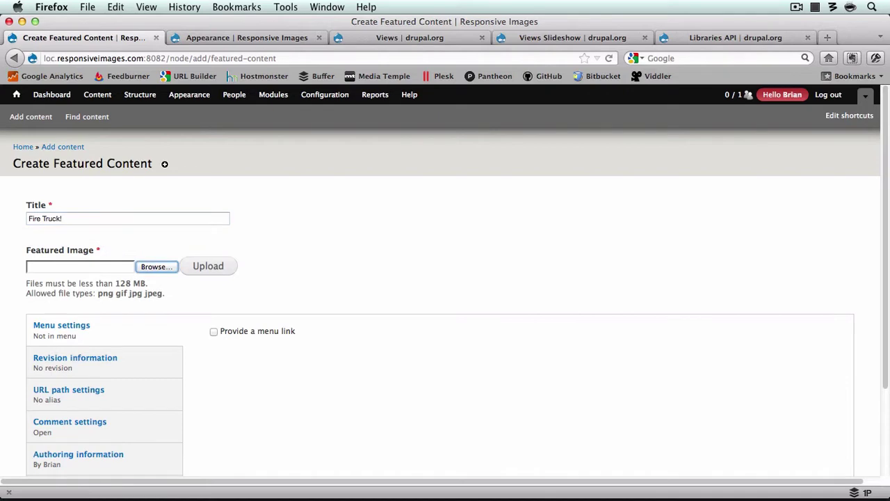
# Step: Upload the fire truck photo as the featured image and save the item
pyautogui.click(153, 267)
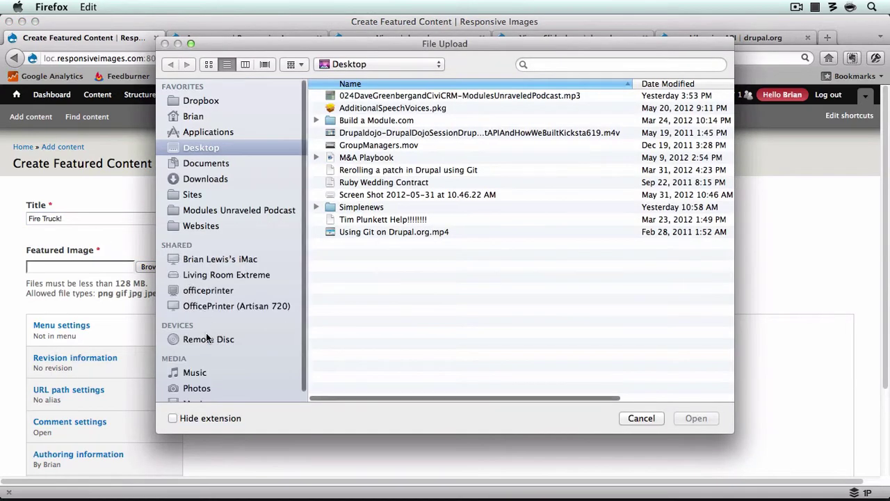
pyautogui.scroll(-1, 209, 333)
pyautogui.click(202, 379)
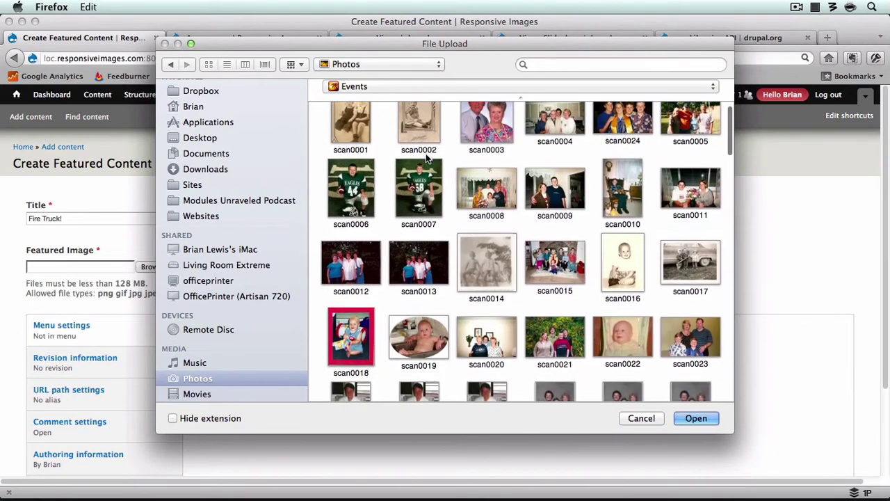
pyautogui.scroll(-6, 427, 159)
pyautogui.scroll(-1, 427, 159)
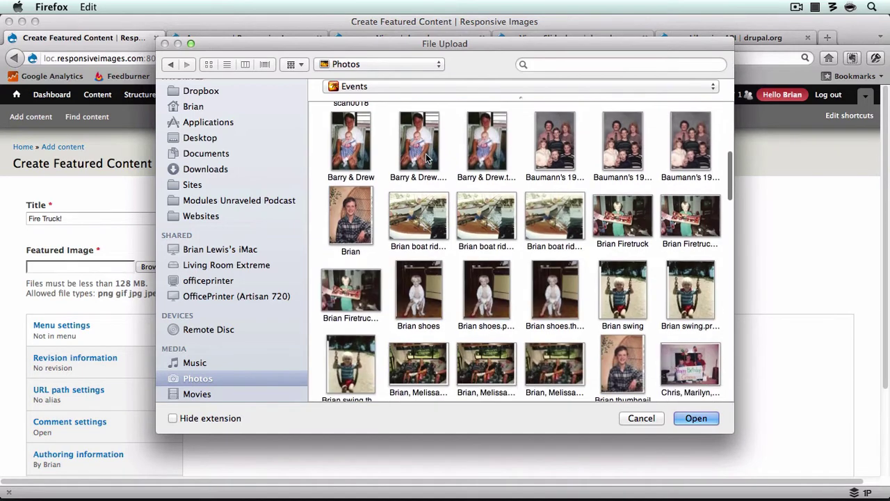
pyautogui.click(600, 213)
pyautogui.doubleClick(619, 214)
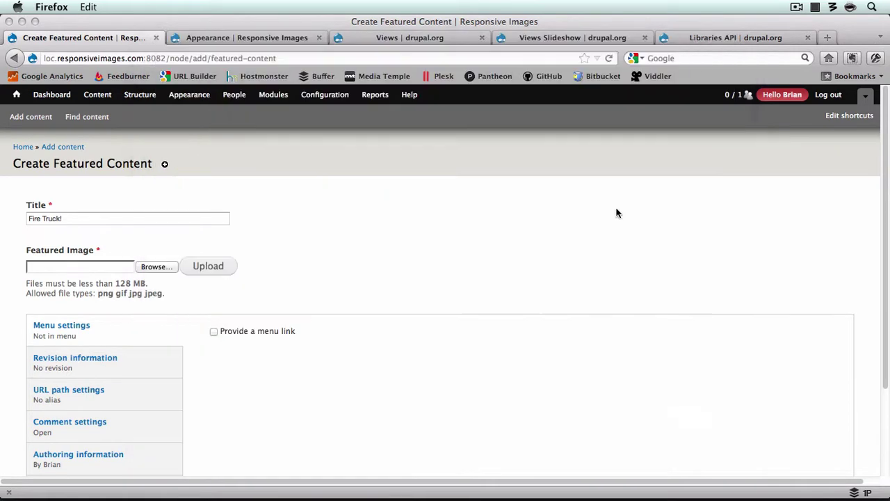
pyautogui.click(226, 267)
pyautogui.scroll(-3, 201, 322)
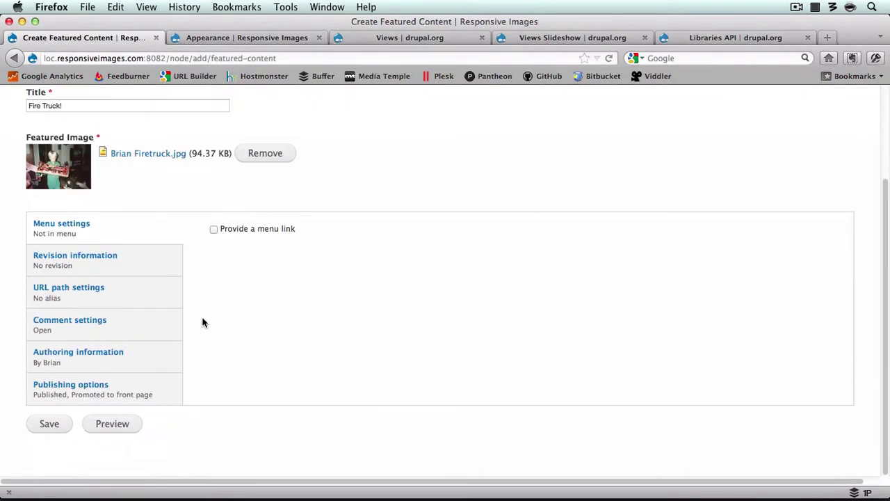
pyautogui.click(53, 426)
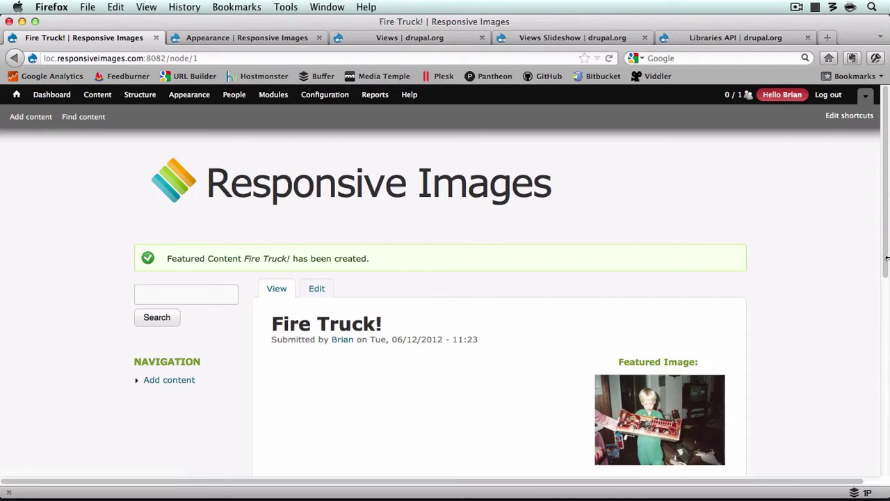
pyautogui.moveTo(887, 258); pyautogui.dragTo(885, 233)
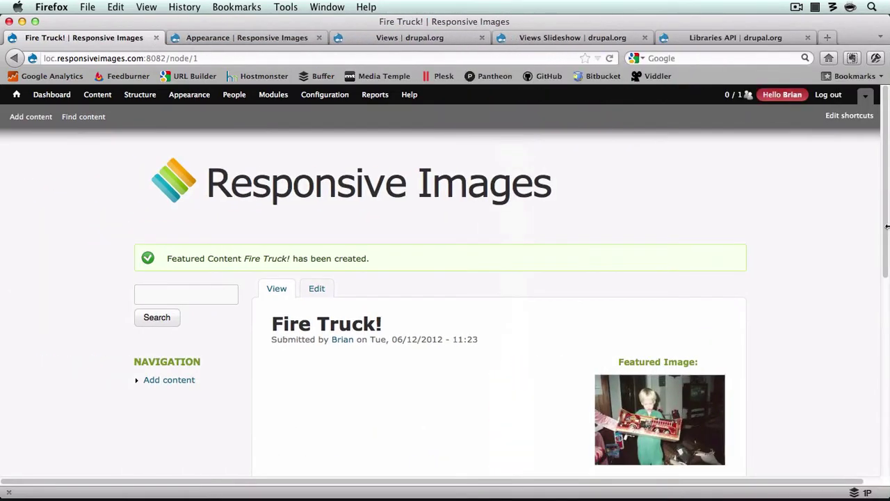
# Step: Save the Corolla theme configuration on the Appearance page again
pyautogui.click(208, 38)
pyautogui.scroll(-15, 159, 199)
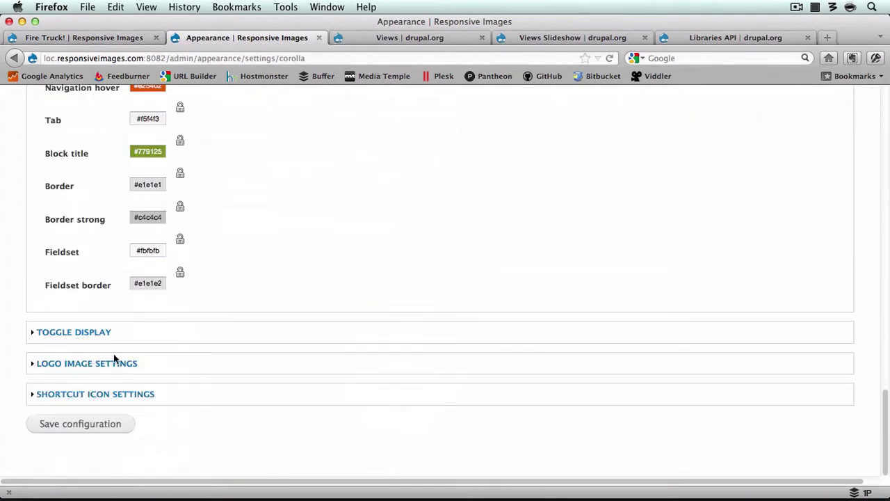
pyautogui.click(88, 424)
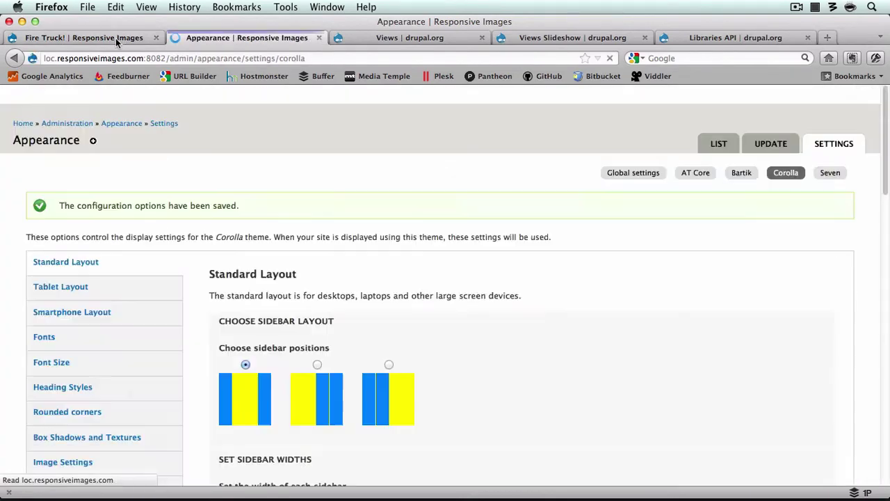
# Step: Reload the Fire Truck! page and narrow the window to watch it reflow
pyautogui.click(113, 37)
pyautogui.press('super+r')
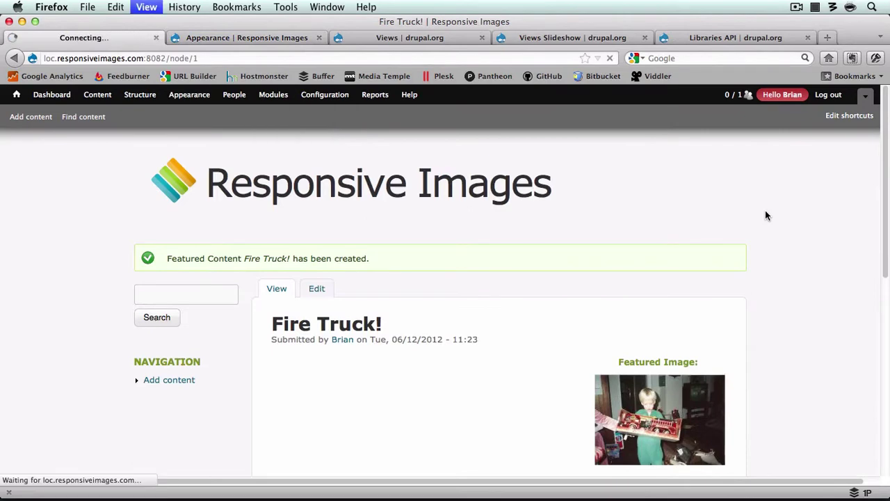
pyautogui.moveTo(887, 220)
pyautogui.mouseDown()
pyautogui.moveTo(245, 237)
pyautogui.moveTo(861, 209)
pyautogui.moveTo(883, 219)
pyautogui.mouseUp()
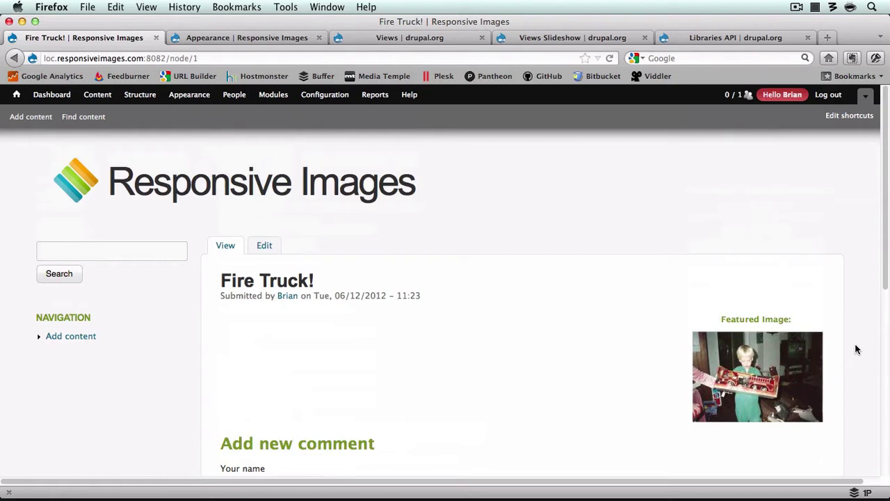
# Step: Look through the Views, Views Slideshow and Libraries API project pages on drupal.org
pyautogui.hotkey('ctrl', 'Tab')
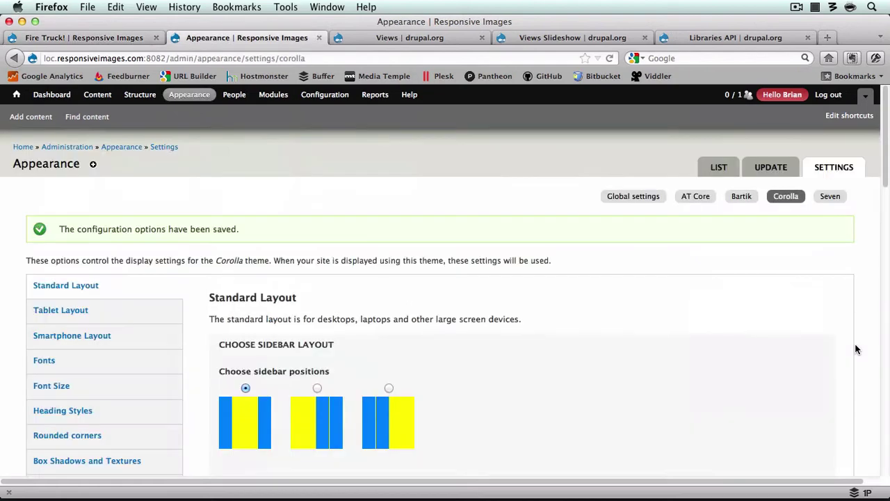
pyautogui.hotkey('ctrl', 'Tab')
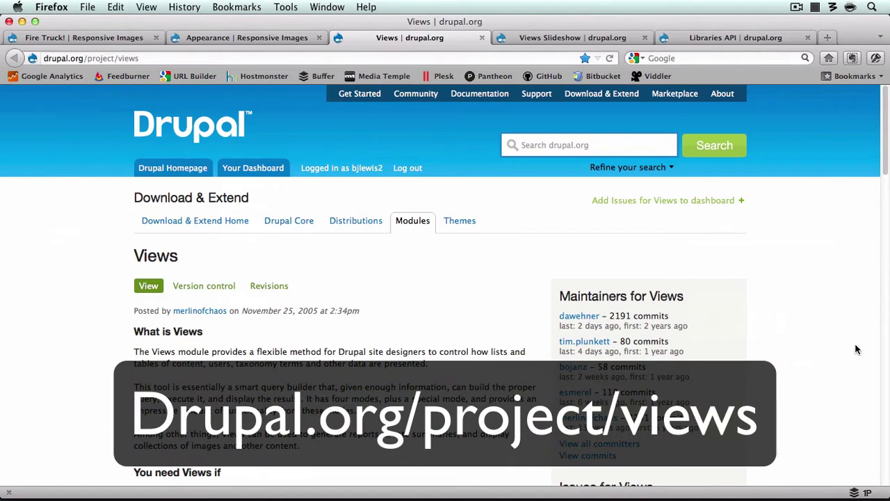
pyautogui.hotkey('ctrl', 'Tab')
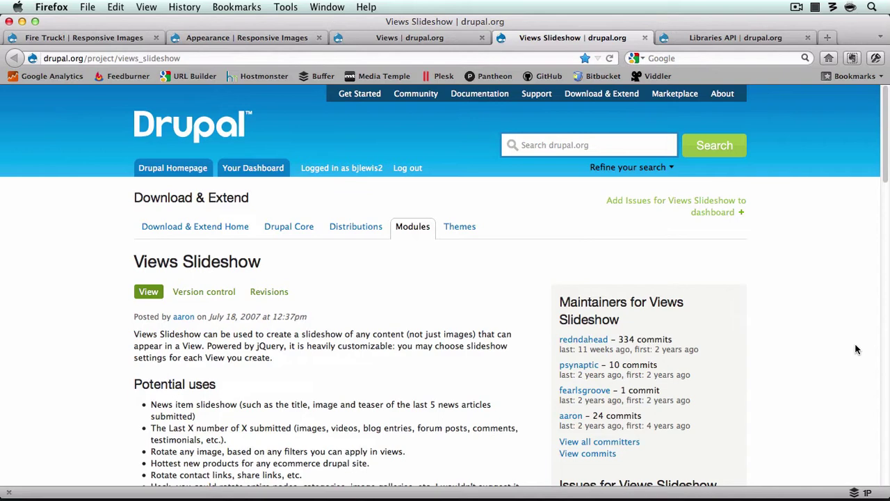
pyautogui.hotkey('ctrl', 'Tab')
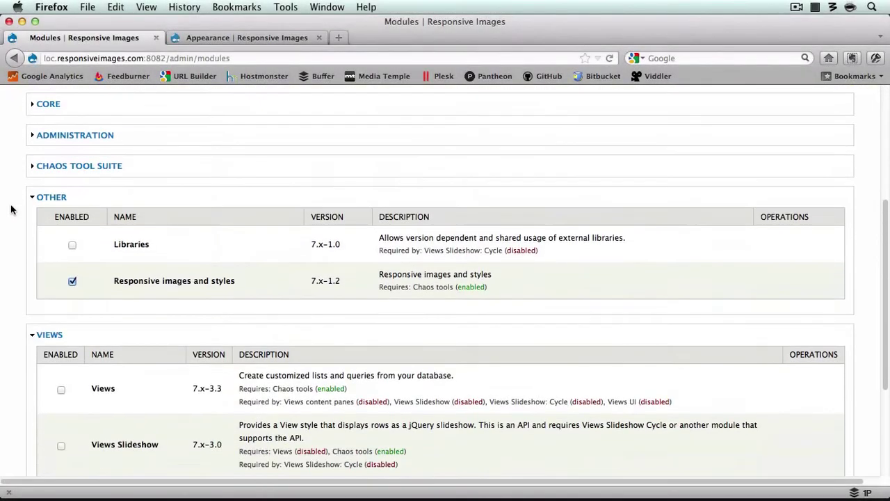
pyautogui.scroll(-3, 66, 233)
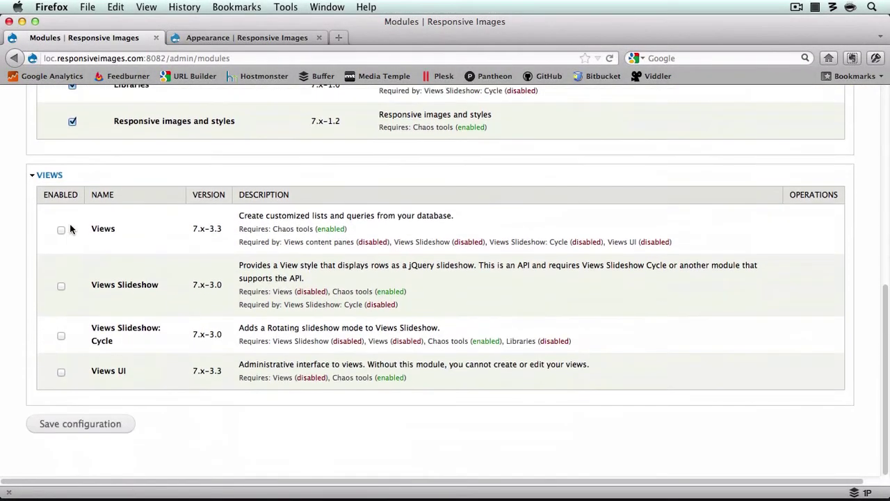
# Step: Tick Views Slideshow, Views Slideshow: Cycle and Views UI, and save the module configuration
pyautogui.click(63, 287)
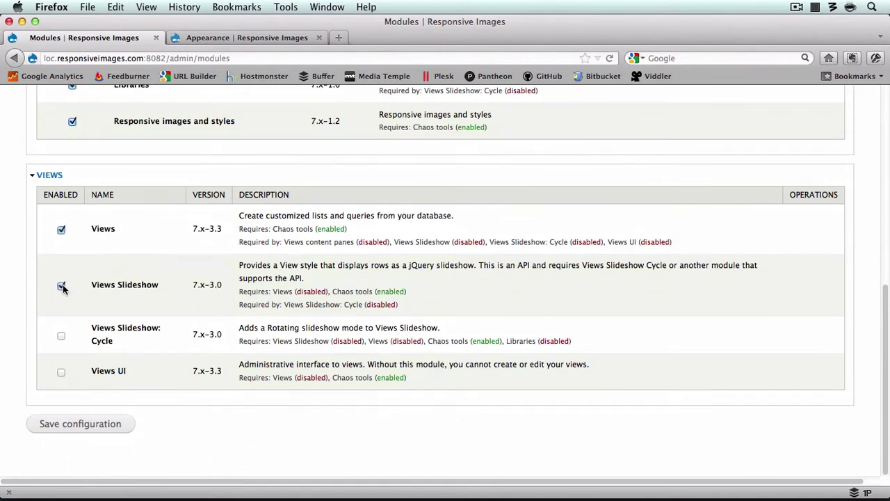
pyautogui.click(61, 338)
pyautogui.click(61, 373)
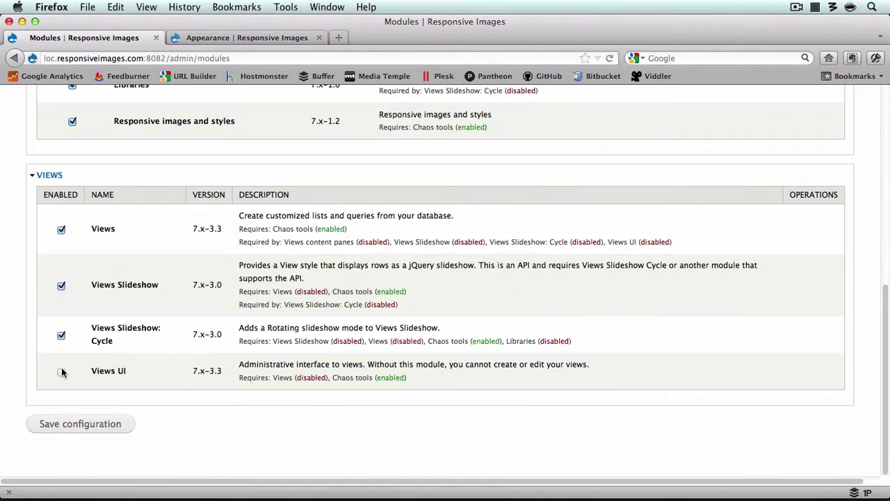
pyautogui.click(77, 424)
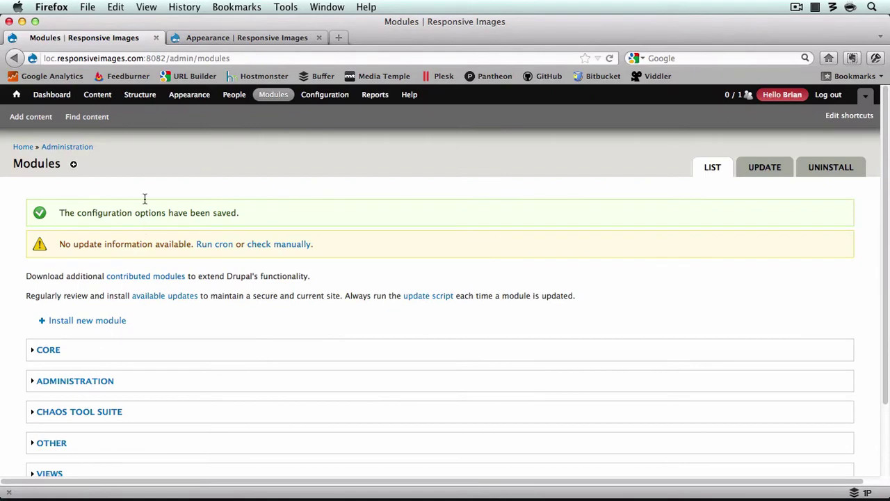
# Step: Start a view named 'Featured Content' showing Featured Content items as a block, not a page
pyautogui.moveTo(143, 98)
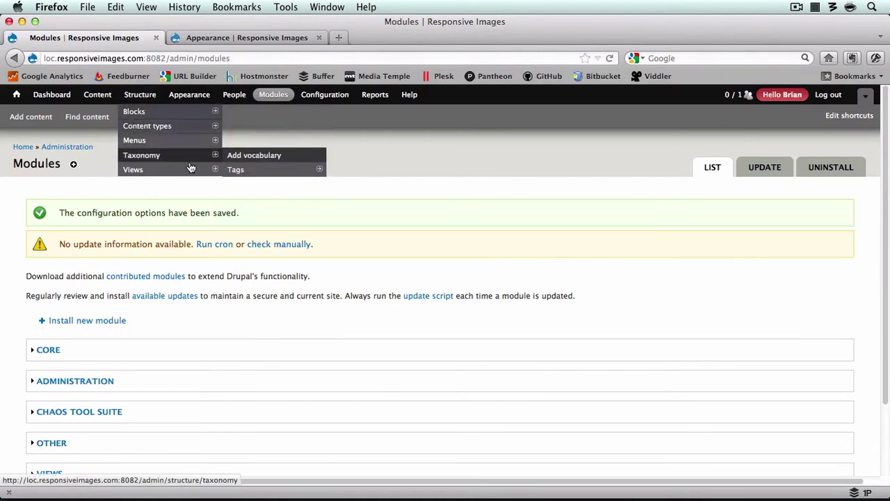
pyautogui.moveTo(193, 170)
pyautogui.click(262, 169)
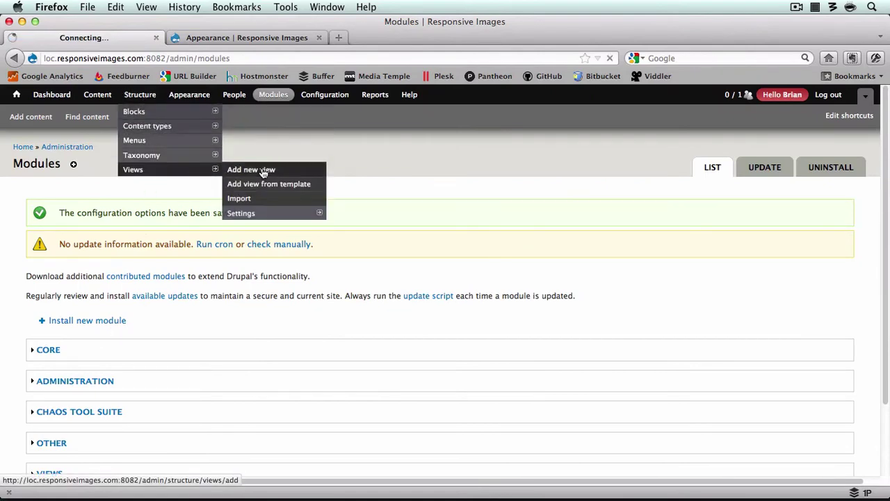
pyautogui.click(113, 218)
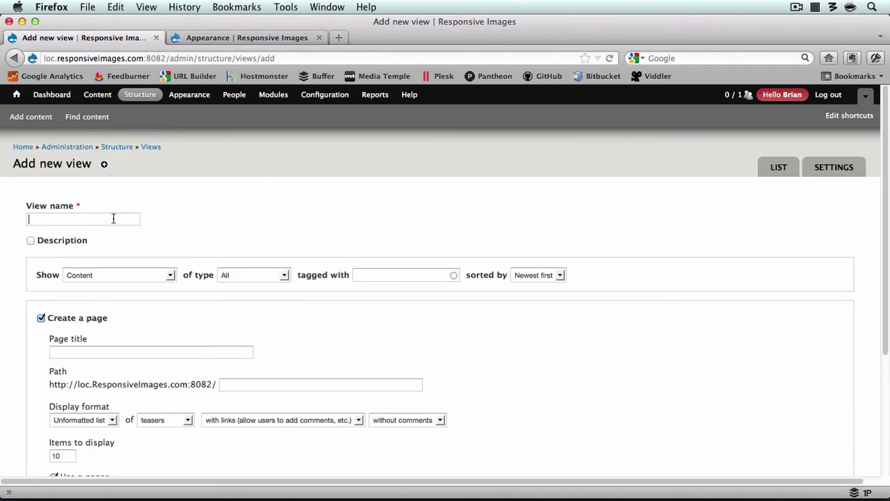
pyautogui.write('Featured')
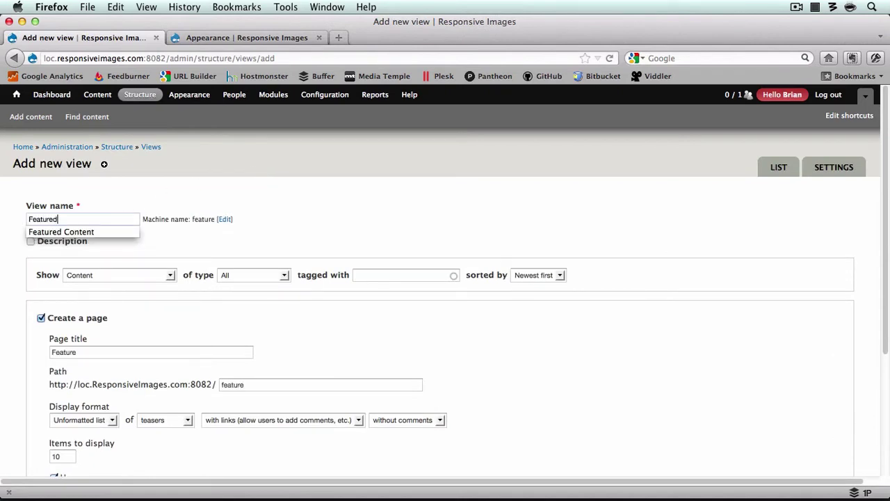
pyautogui.click(118, 233)
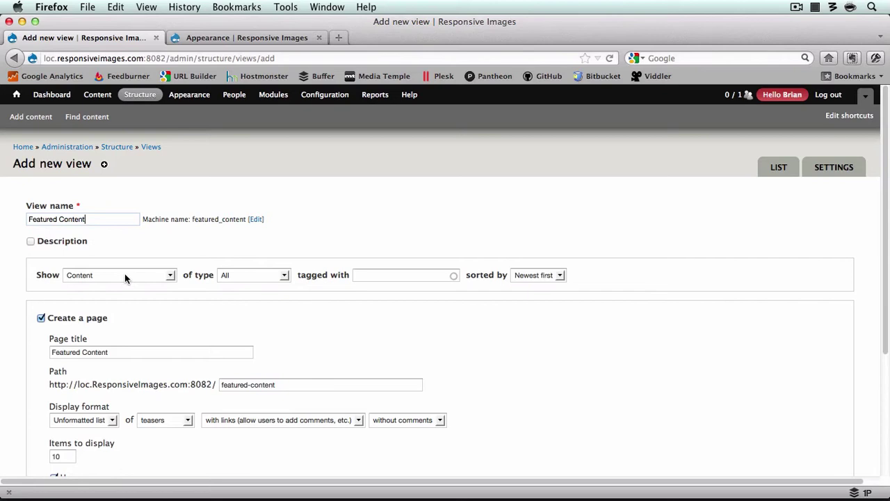
pyautogui.click(245, 274)
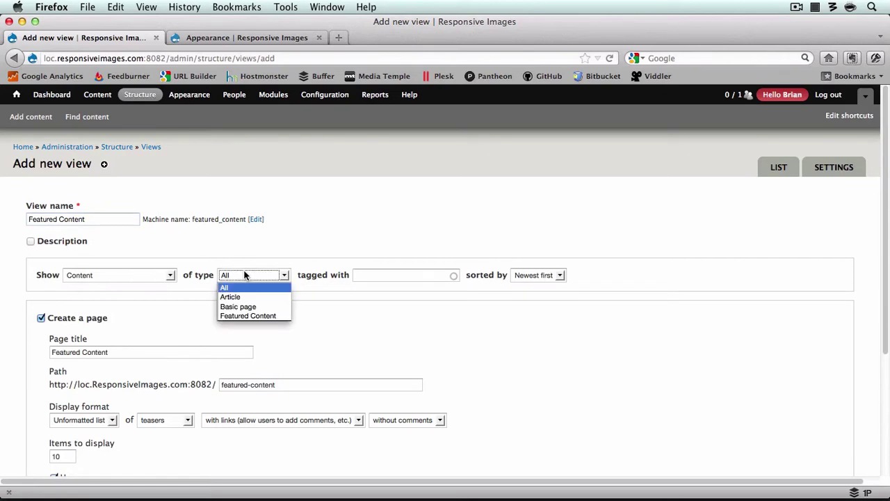
pyautogui.click(255, 316)
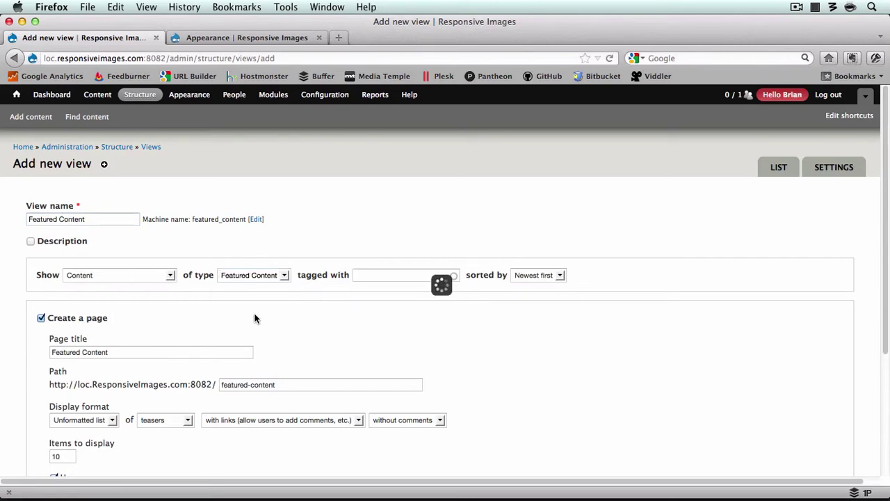
pyautogui.click(40, 319)
pyautogui.click(41, 362)
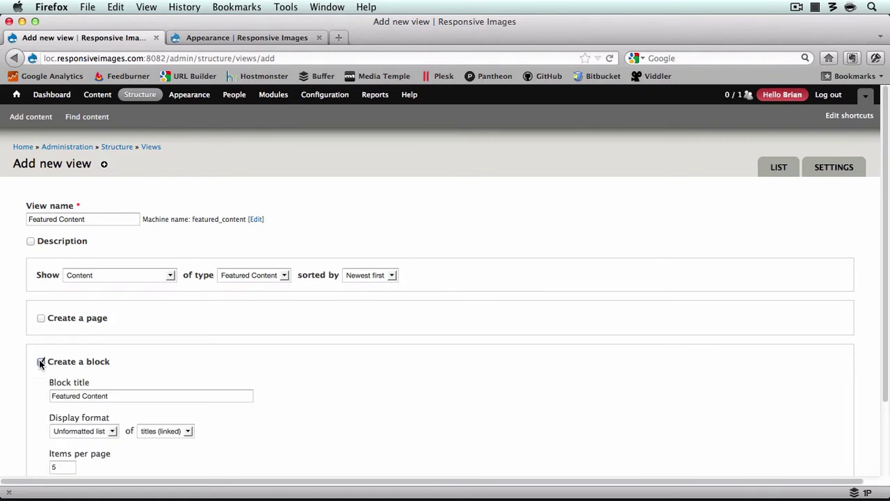
# Step: Set the block's display format to Slideshow of fields and continue editing the view
pyautogui.scroll(-3, 39, 363)
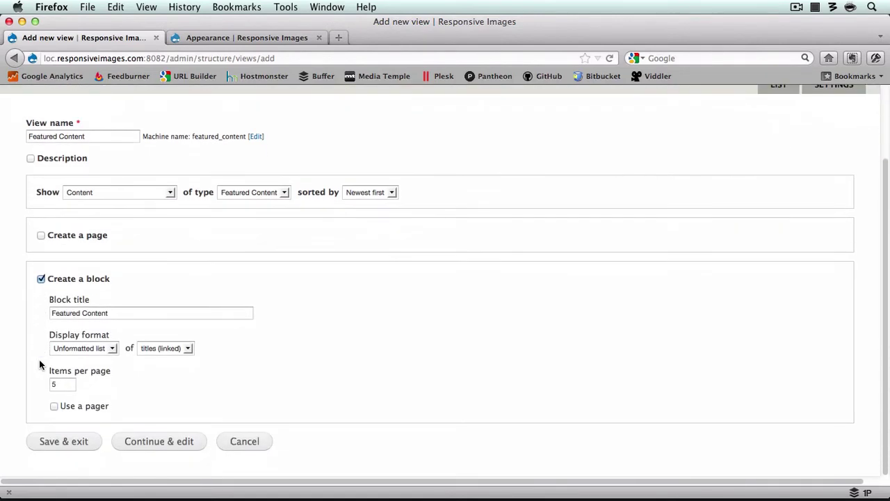
pyautogui.click(57, 356)
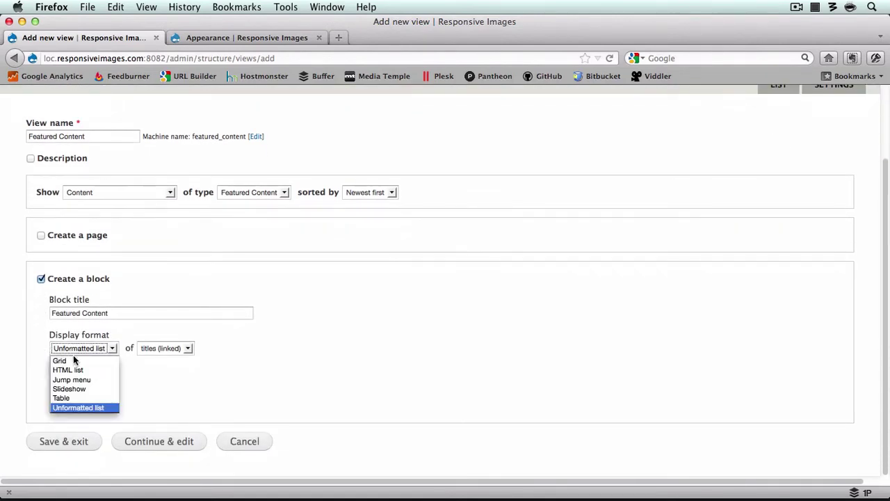
pyautogui.click(98, 390)
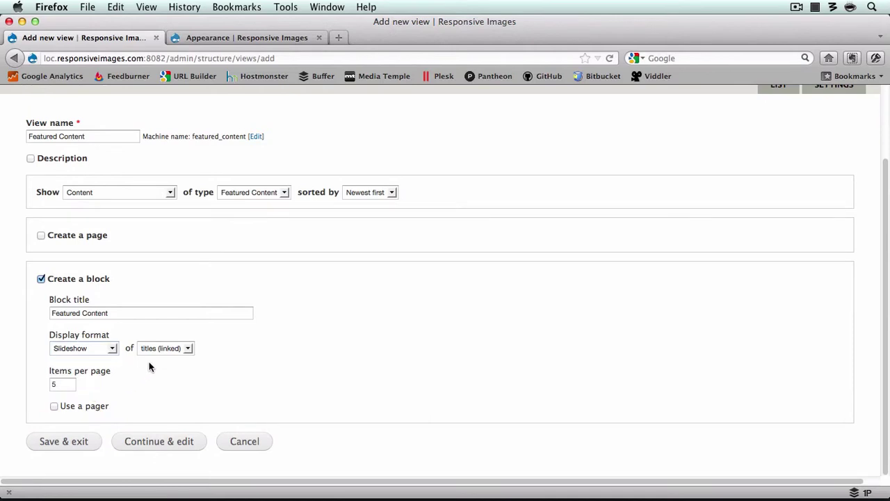
pyautogui.click(163, 350)
pyautogui.click(163, 398)
pyautogui.click(159, 442)
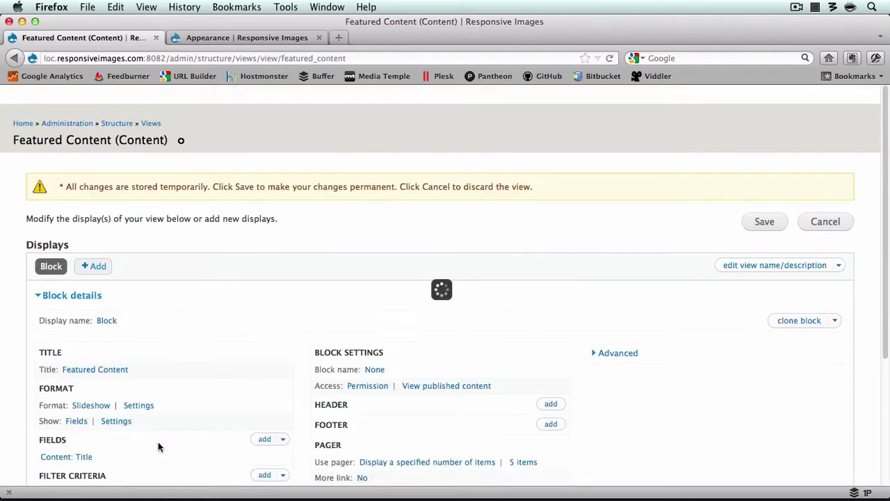
# Step: Remove the Content: Title field from the view's fields
pyautogui.scroll(-2, 158, 447)
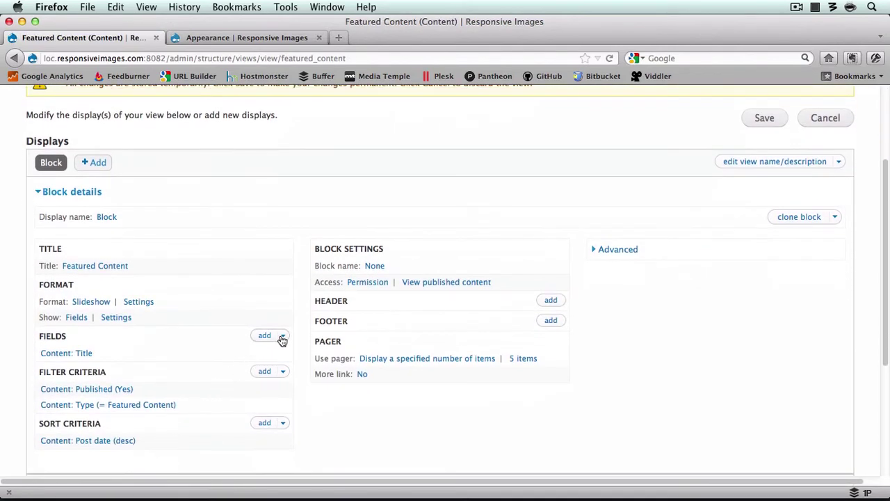
pyautogui.click(282, 336)
pyautogui.click(264, 352)
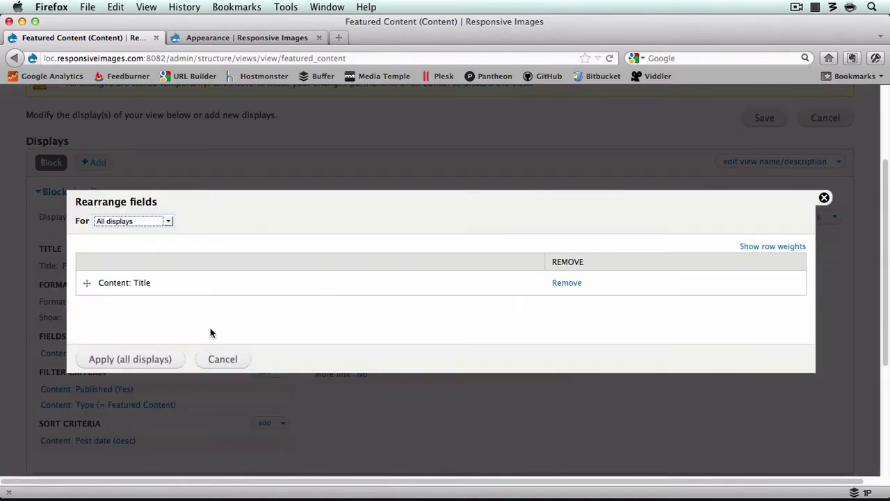
pyautogui.click(568, 283)
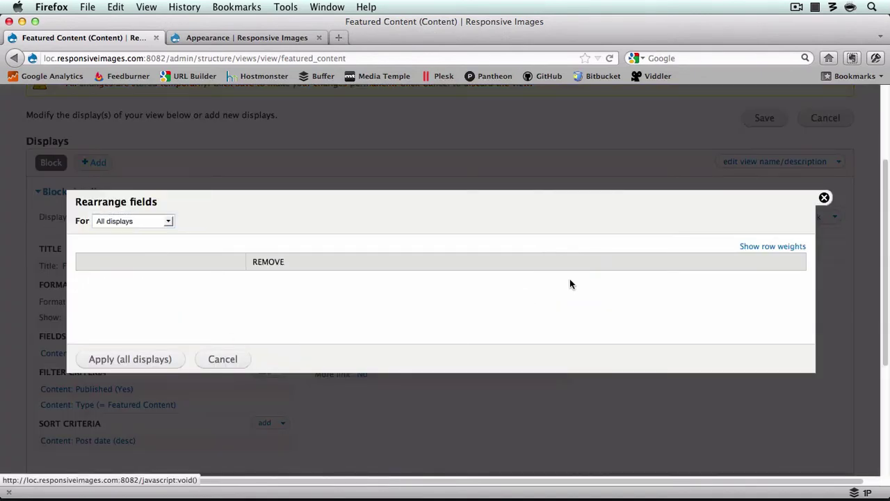
pyautogui.click(158, 361)
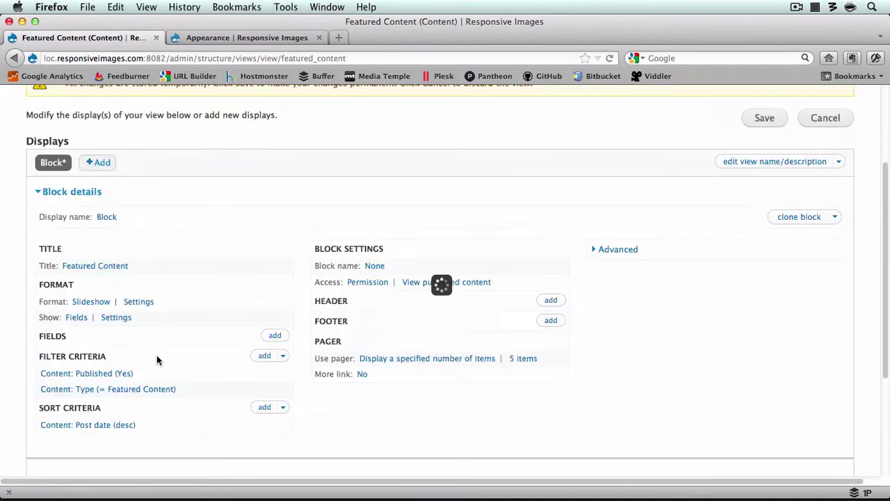
# Step: Add Content: Featured Image without a label, using the featured_content_smartport image style
pyautogui.click(276, 337)
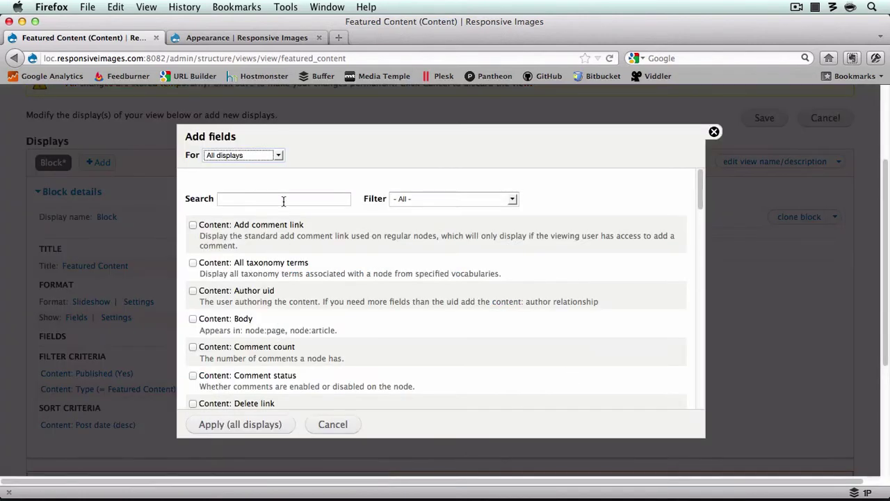
pyautogui.click(284, 200)
pyautogui.write('feature')
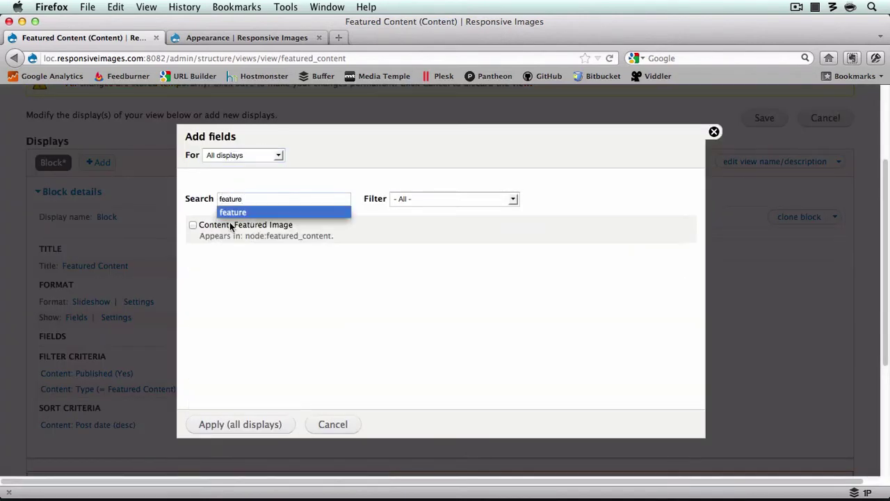
pyautogui.click(194, 225)
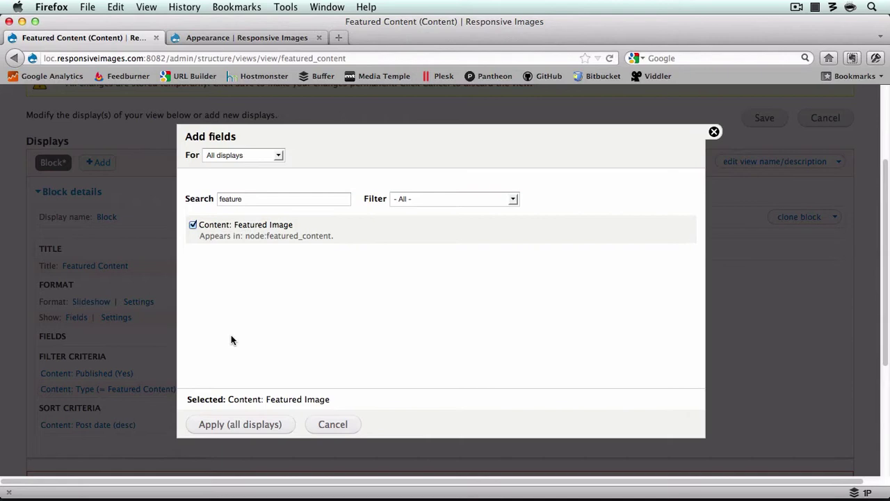
pyautogui.click(237, 424)
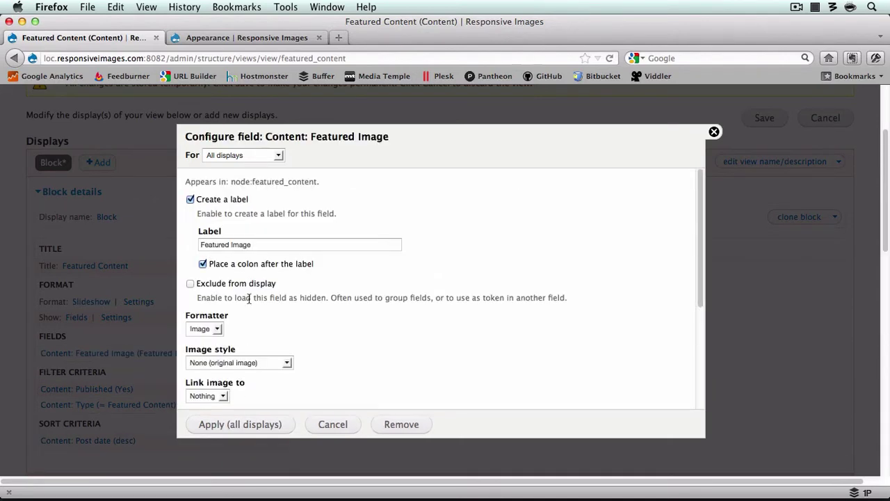
pyautogui.click(190, 200)
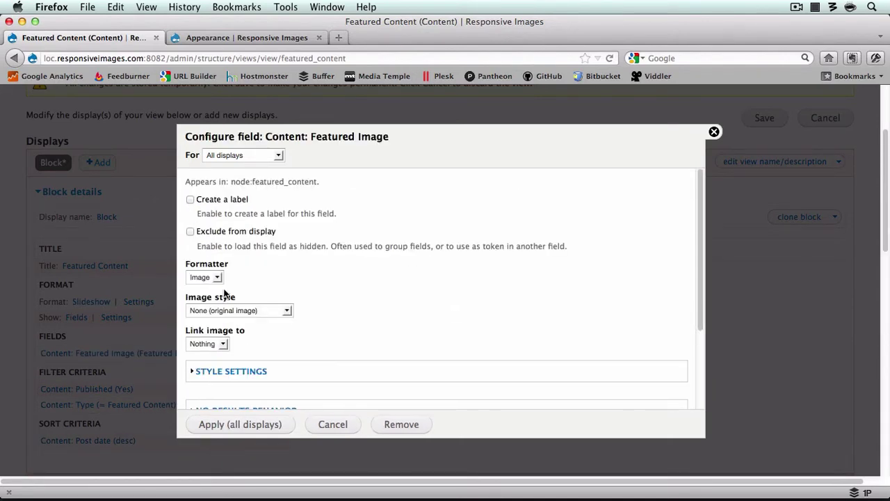
pyautogui.click(253, 313)
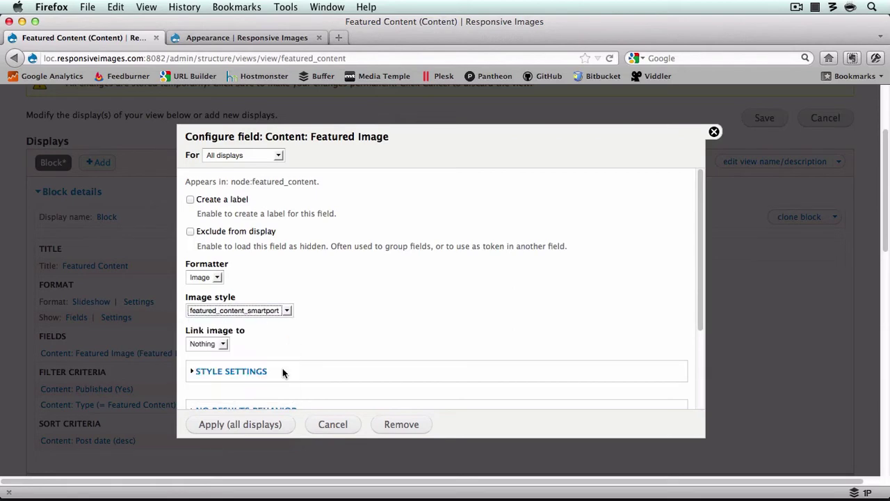
pyautogui.click(260, 425)
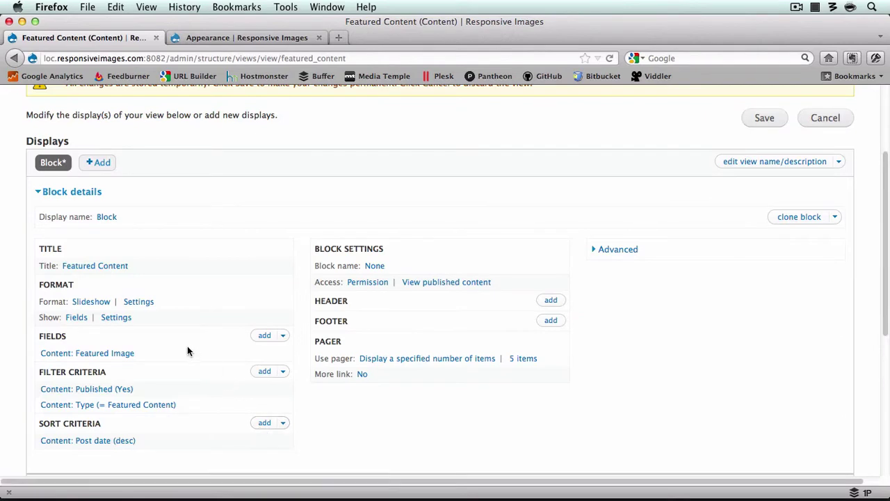
# Step: Bring up the slideshow Format settings and scroll down to the Cycle options
pyautogui.click(137, 304)
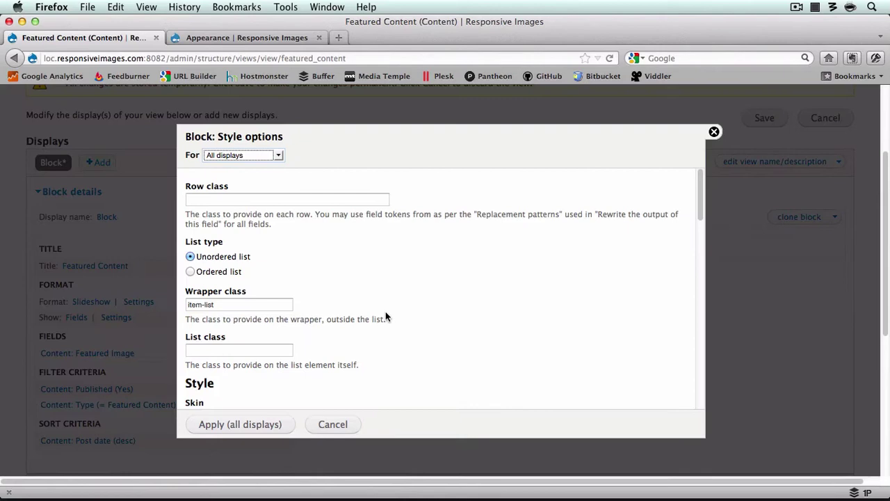
pyautogui.scroll(-3, 386, 314)
pyautogui.scroll(-2, 385, 317)
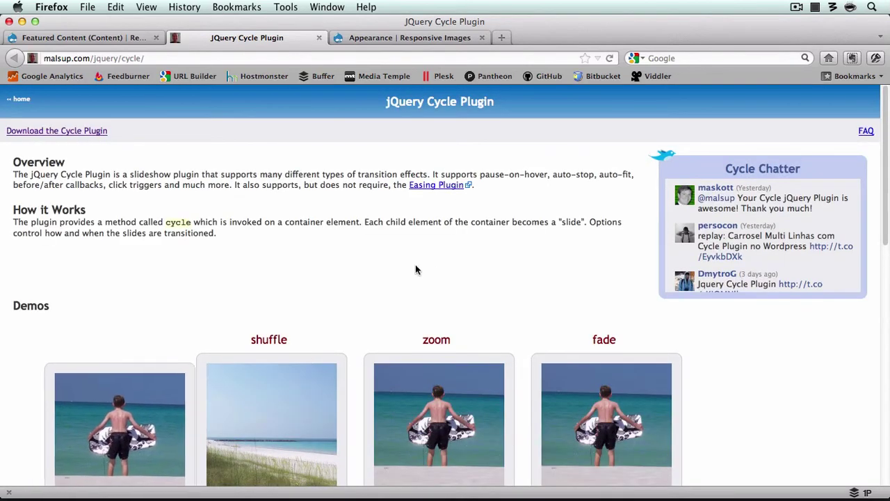
# Step: Go to the Cycle download page and save the jquery.cycle.all.js link to disk
pyautogui.click(68, 133)
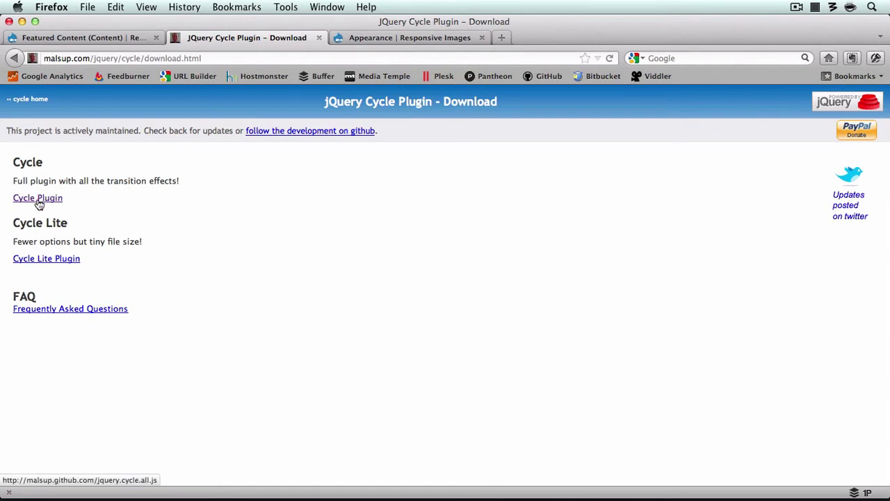
pyautogui.rightClick(39, 203)
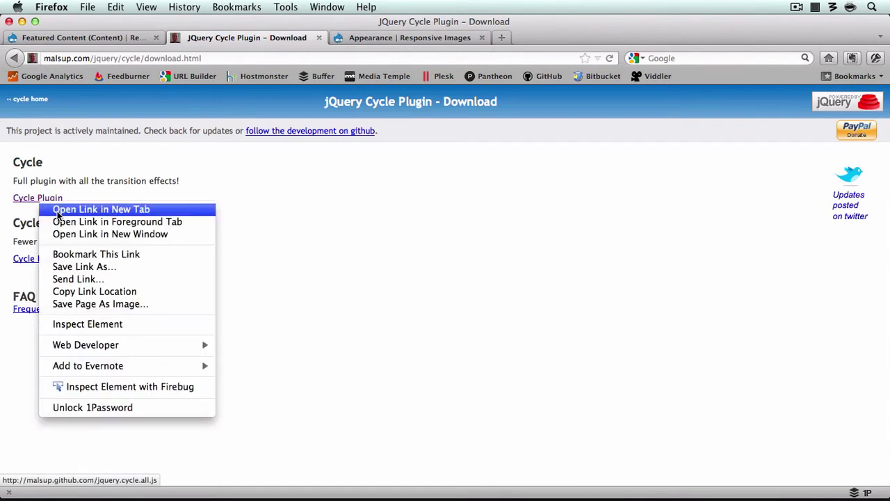
pyautogui.click(110, 268)
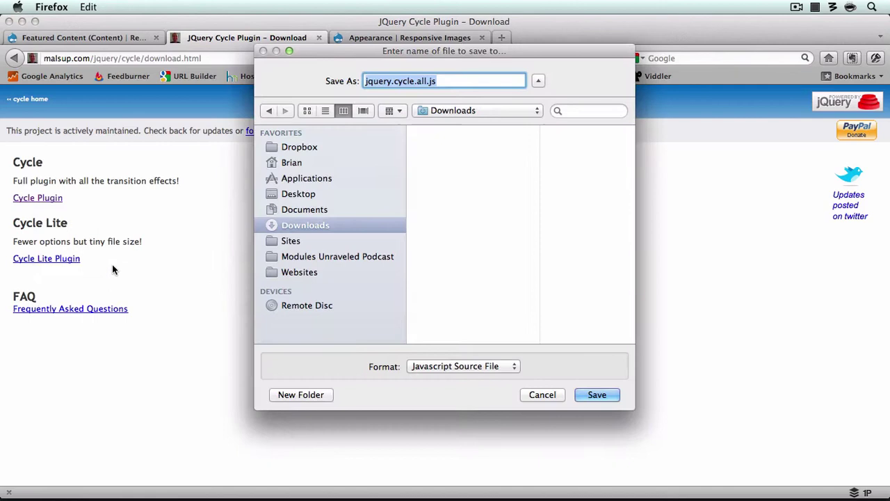
# Step: Navigate the save dialog to Websites > loc.ResponsiveImages.com > sites > all
pyautogui.click(335, 271)
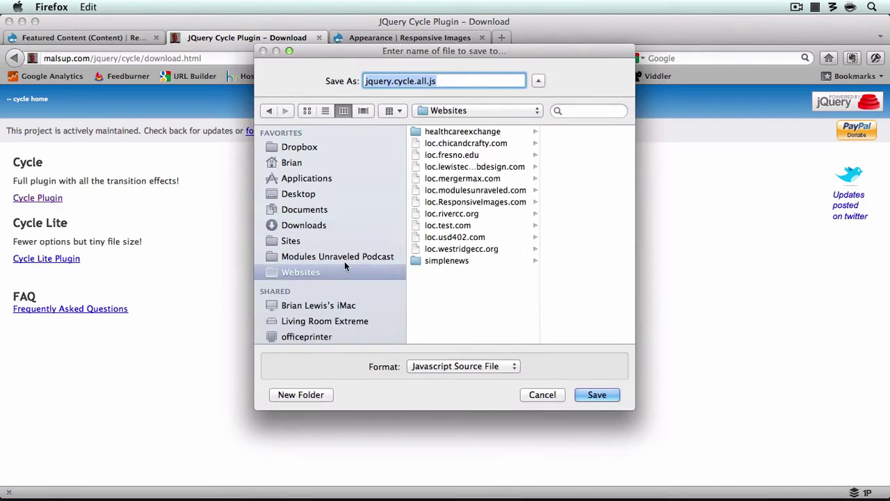
pyautogui.click(477, 202)
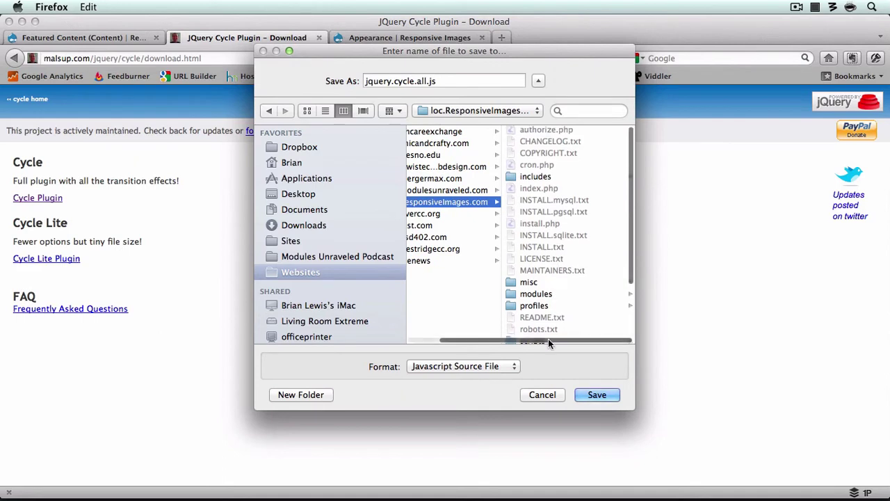
pyautogui.scroll(-3, 549, 334)
pyautogui.click(542, 306)
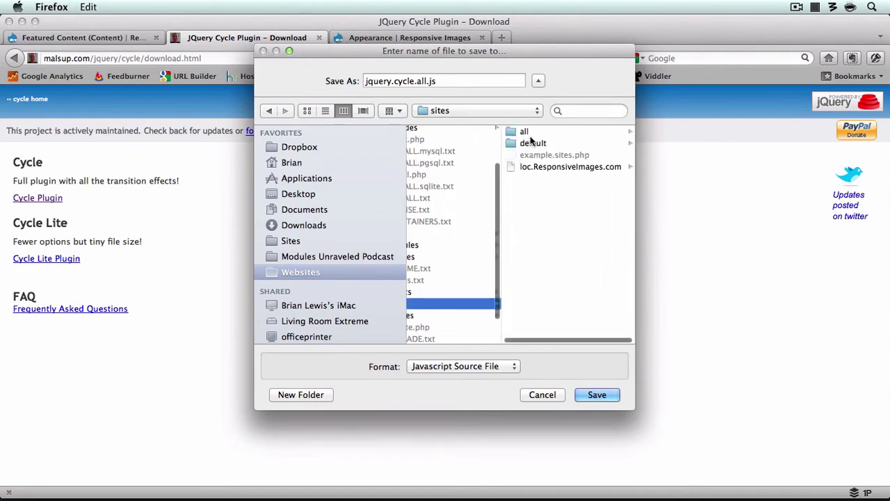
pyautogui.click(531, 132)
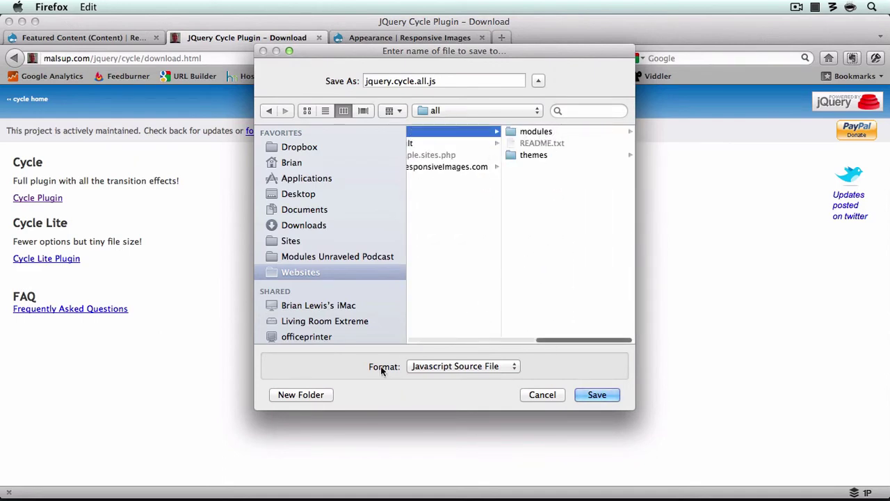
# Step: Create a libraries folder with a jquery.cycle folder inside it
pyautogui.click(328, 395)
pyautogui.write('libraries')
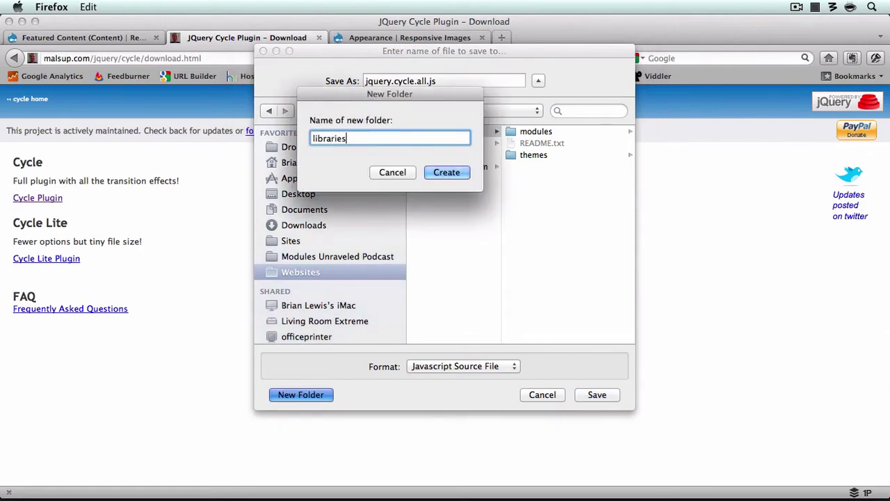
pyautogui.press('Return')
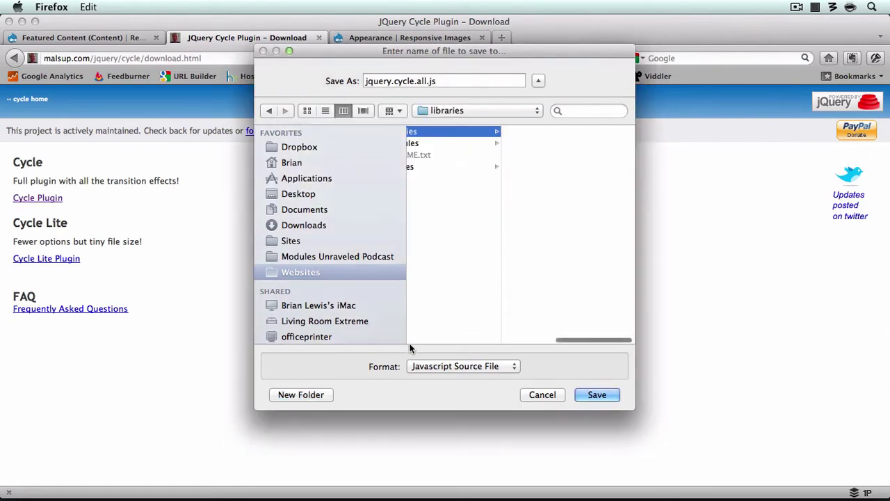
pyautogui.click(312, 394)
pyautogui.press('BackSpace')
pyautogui.write('jquew')
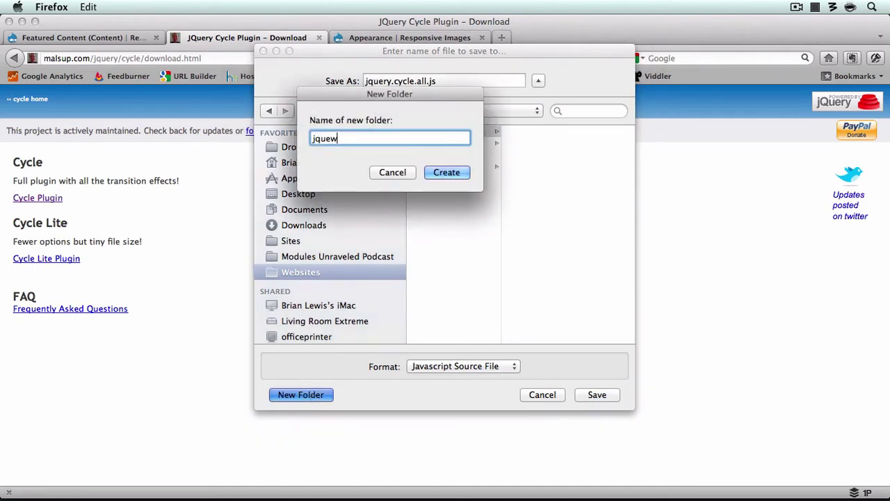
pyautogui.press('BackSpace')
pyautogui.write('ry.cycle')
pyautogui.click(447, 173)
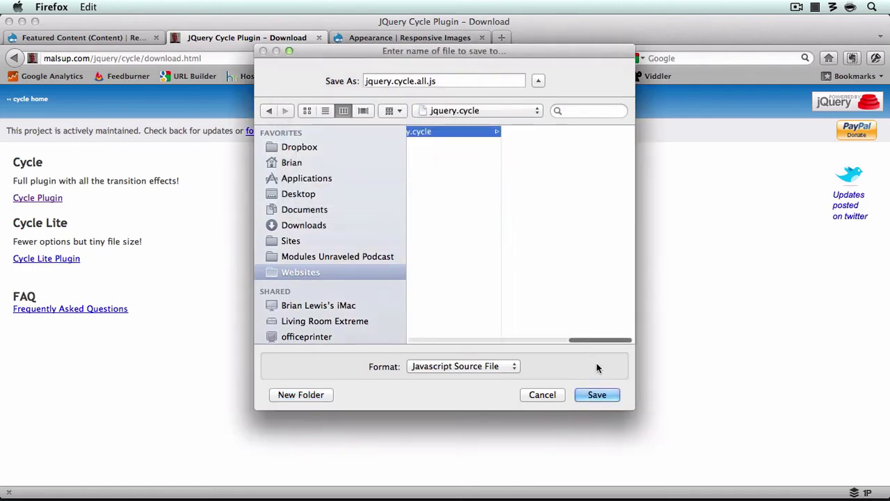
# Step: Save jquery.cycle.all.js into jquery.cycle and close the jQuery Cycle Plugin tab
pyautogui.click(597, 395)
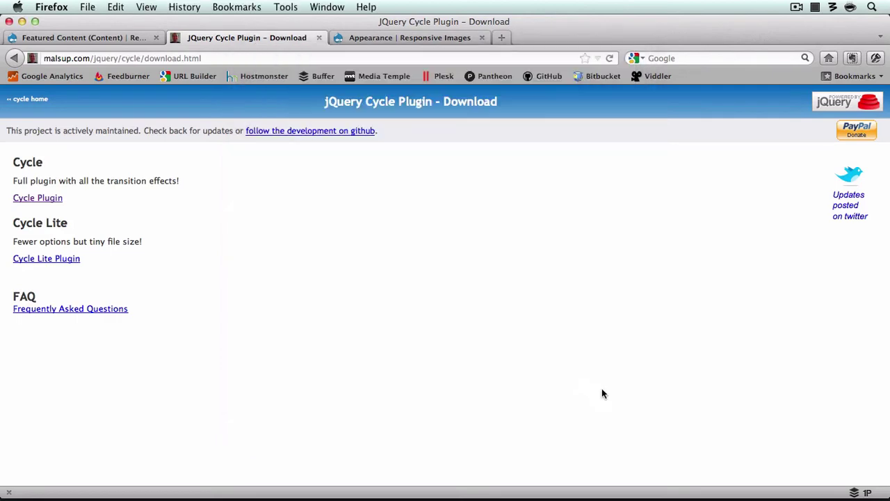
pyautogui.click(602, 394)
pyautogui.press('super+w')
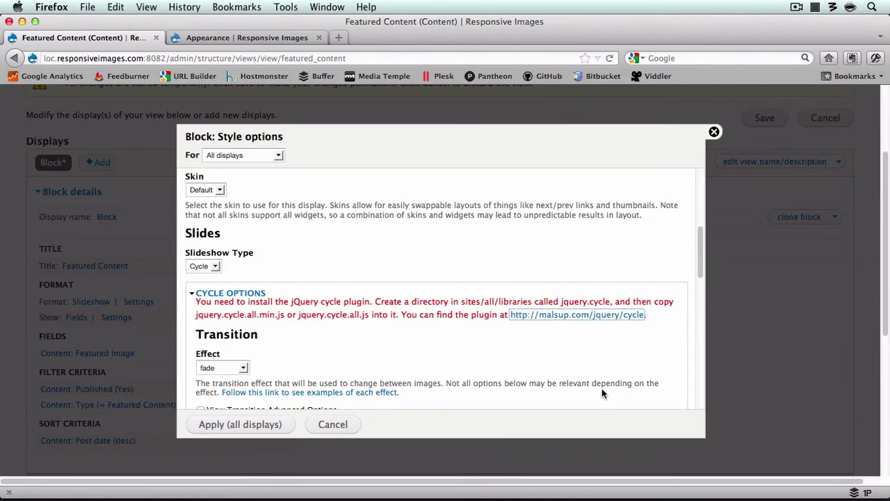
# Step: Reopen the slideshow style options and apply them to all displays
pyautogui.click(331, 424)
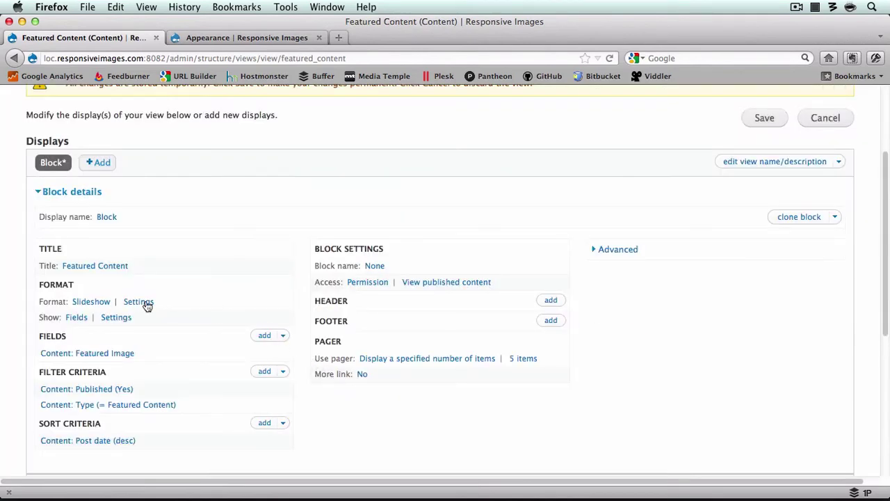
pyautogui.click(139, 302)
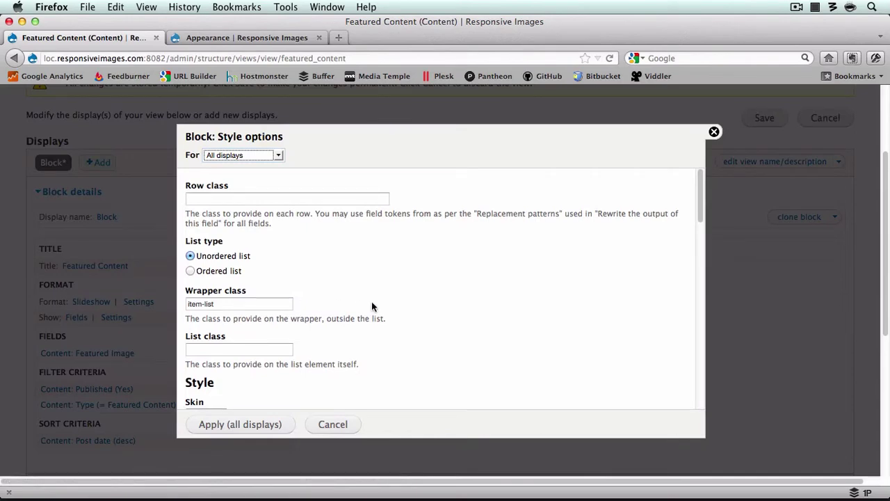
pyautogui.scroll(-5, 371, 301)
pyautogui.scroll(-10, 424, 300)
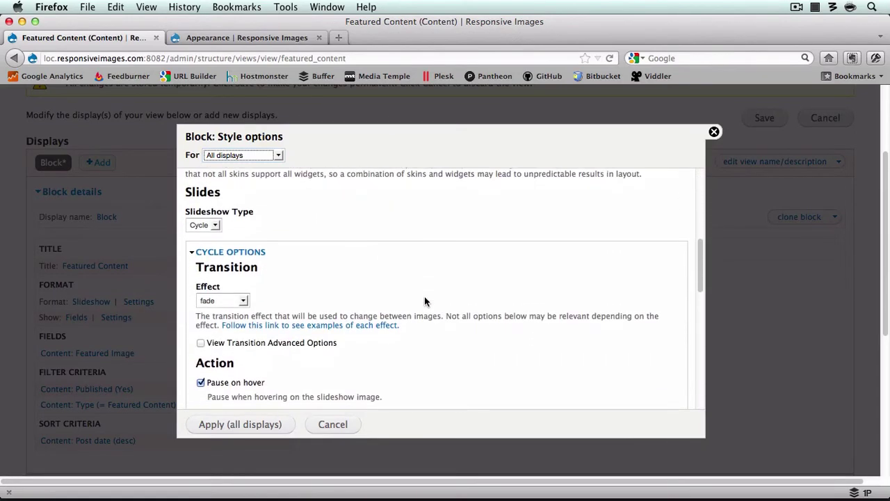
pyautogui.scroll(-3, 426, 301)
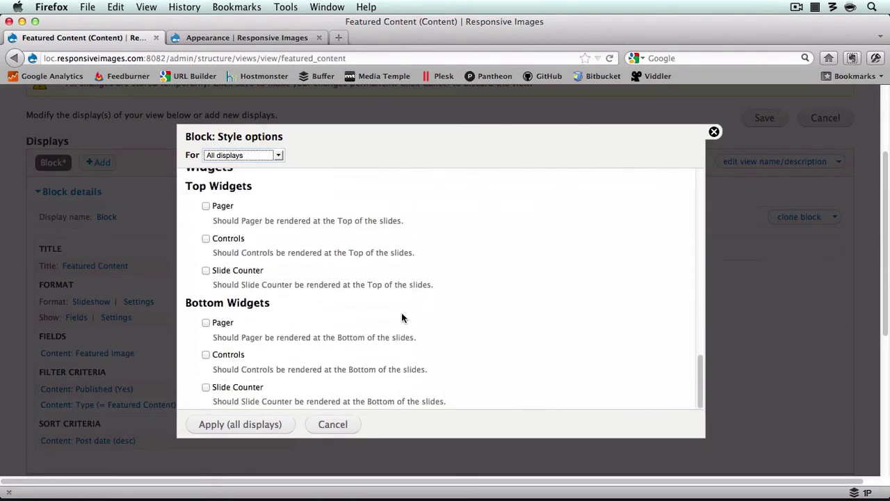
pyautogui.click(217, 417)
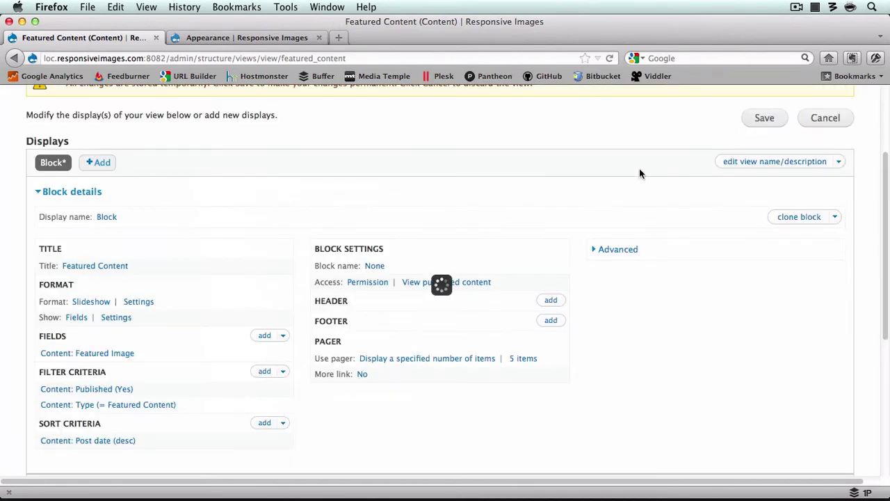
# Step: Save the Featured Content view and check its fire truck preview
pyautogui.click(766, 119)
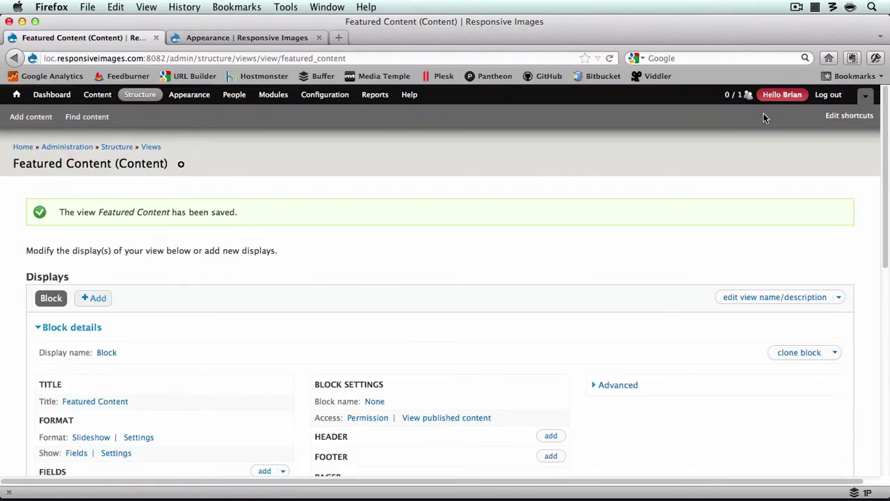
pyautogui.scroll(-10, 429, 259)
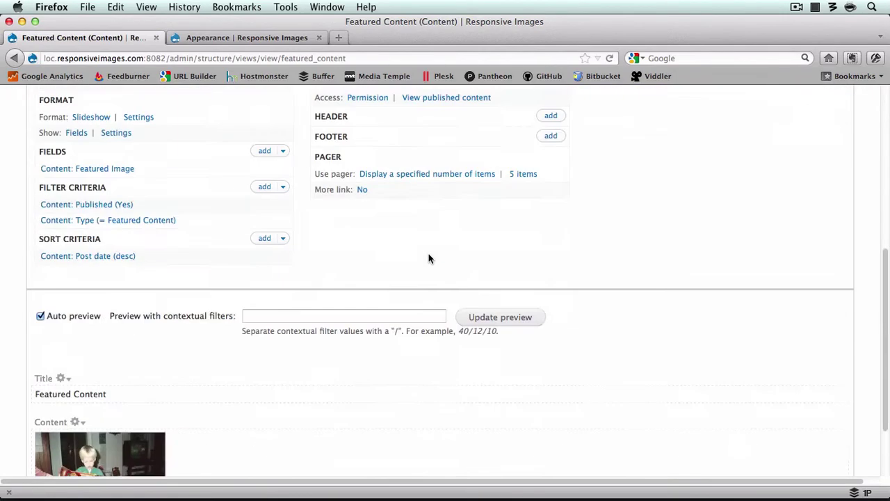
pyautogui.scroll(10, 272, 258)
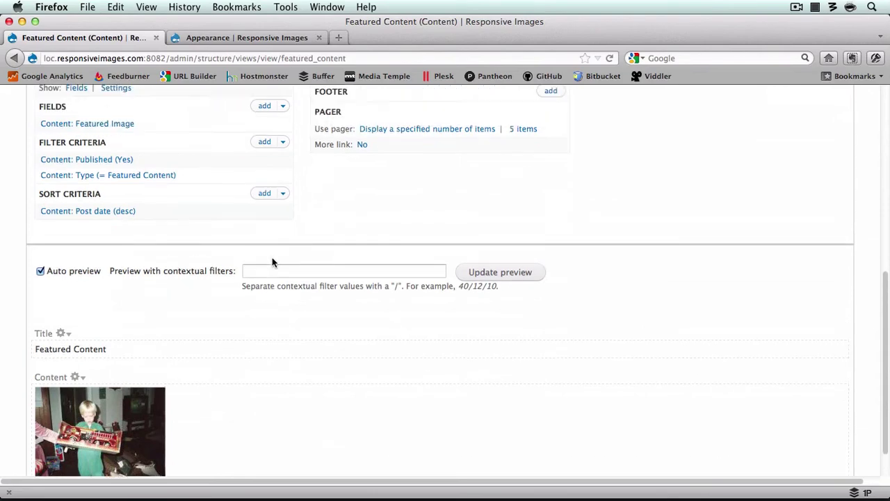
pyautogui.moveTo(143, 99)
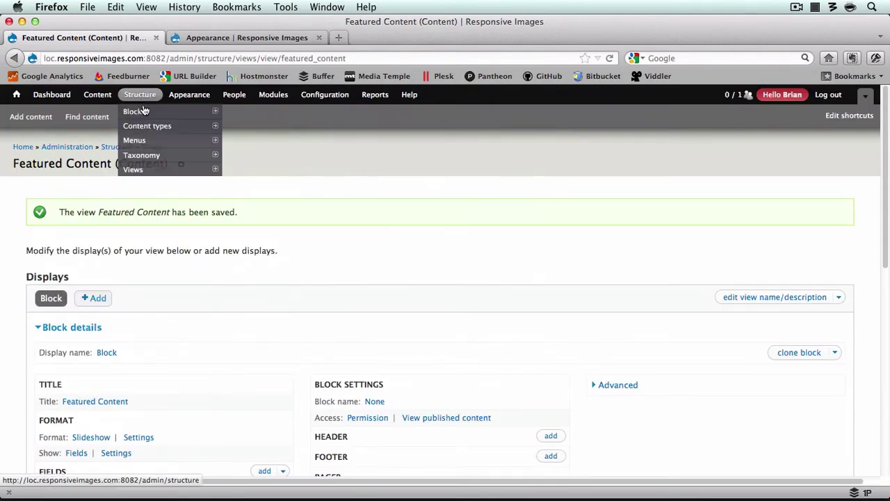
# Step: On the Blocks page, set the View: Featured Content block's region to Sidebar first
pyautogui.click(156, 114)
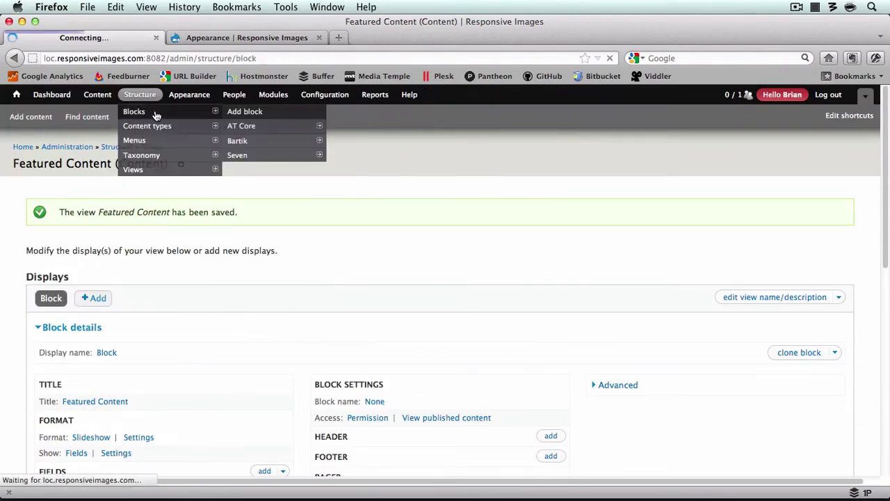
pyautogui.scroll(-10, 195, 292)
pyautogui.scroll(-8, 202, 311)
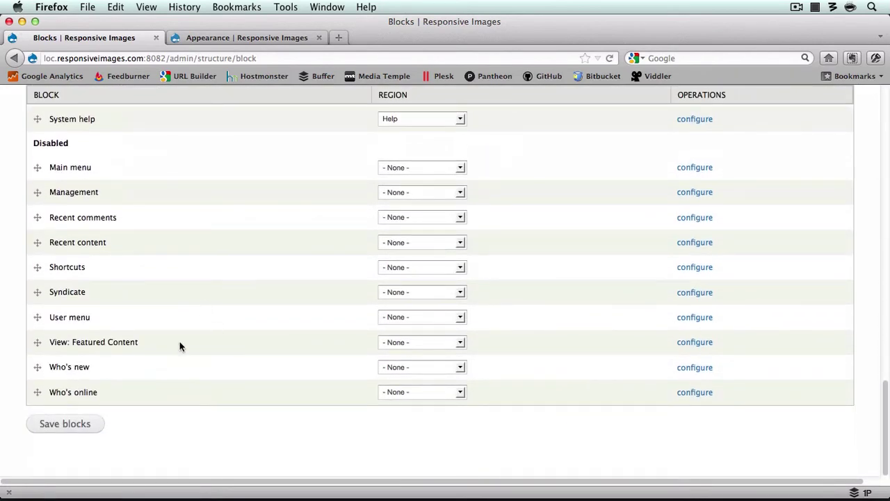
pyautogui.click(455, 343)
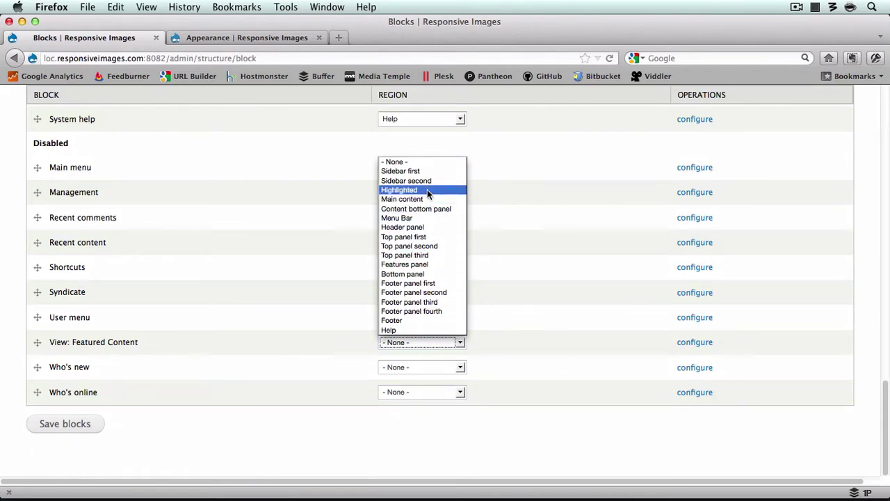
pyautogui.click(421, 172)
# Step: Drag Featured Content above Search form in Sidebar first and save the blocks
pyautogui.scroll(12, 216, 198)
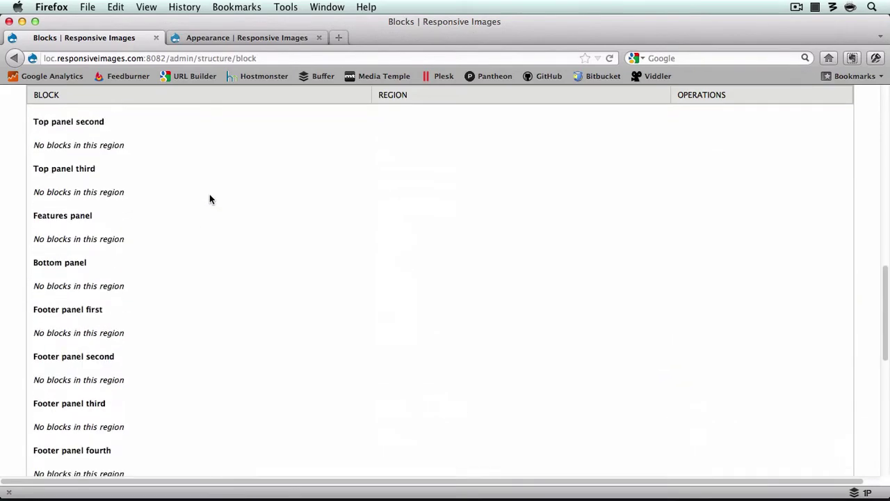
pyautogui.scroll(4, 209, 200)
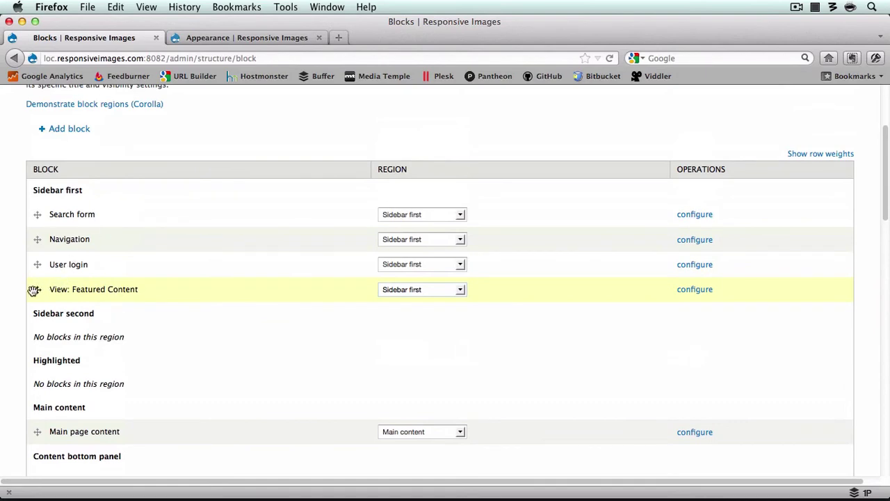
pyautogui.moveTo(33, 288); pyautogui.dragTo(30, 221)
pyautogui.scroll(-20, 226, 344)
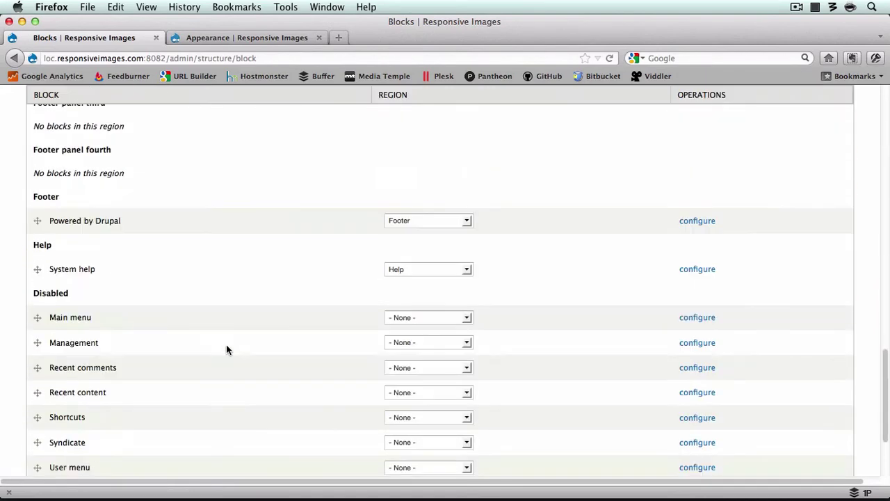
pyautogui.click(83, 427)
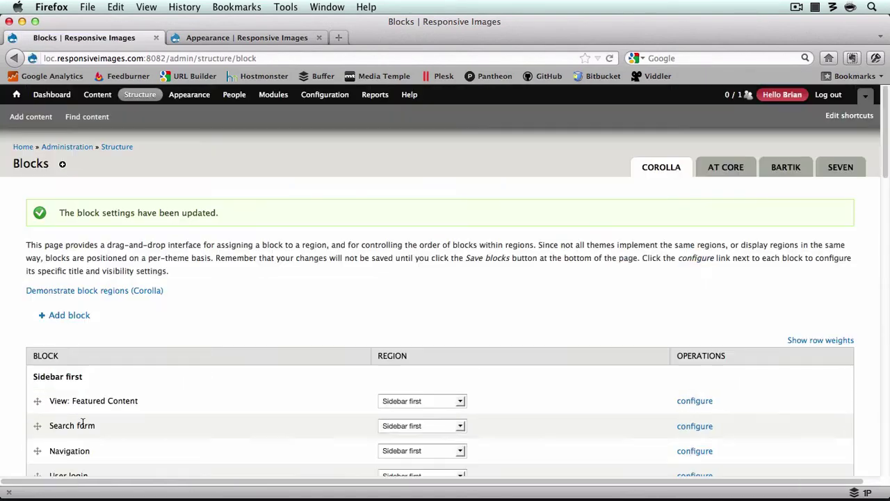
# Step: Show the front page and resize Firefox narrower and back to check the Featured Content sidebar
pyautogui.click(17, 95)
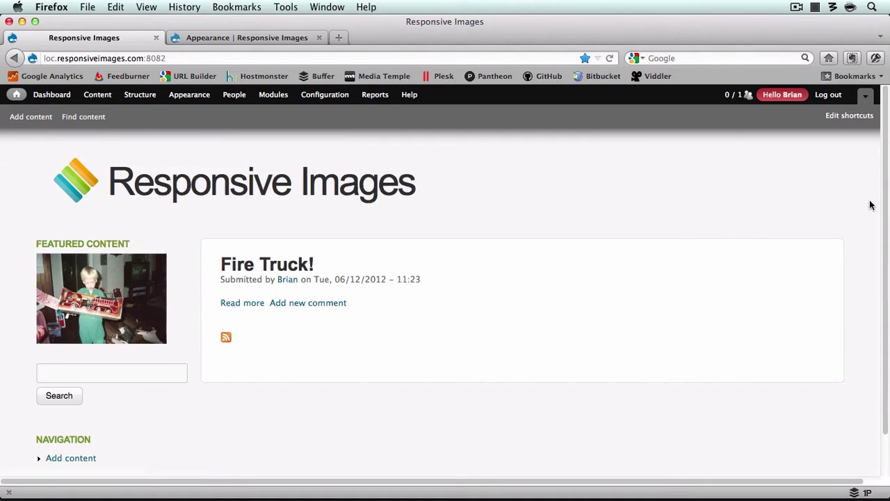
pyautogui.moveTo(888, 192); pyautogui.dragTo(460, 229)
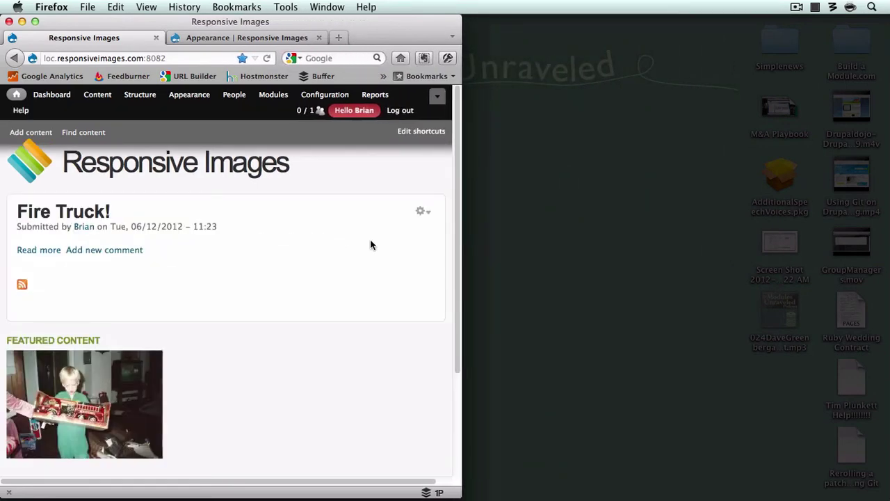
pyautogui.scroll(-4, 370, 239)
pyautogui.scroll(4, 370, 239)
pyautogui.moveTo(462, 251); pyautogui.dragTo(888, 295)
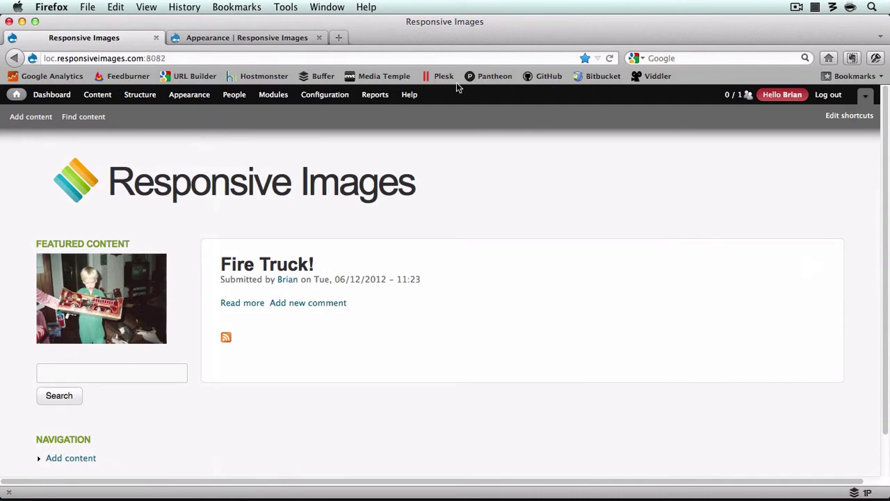
# Step: Drag Search form, Navigation and User login under Sidebar second and save the blocks
pyautogui.moveTo(143, 103)
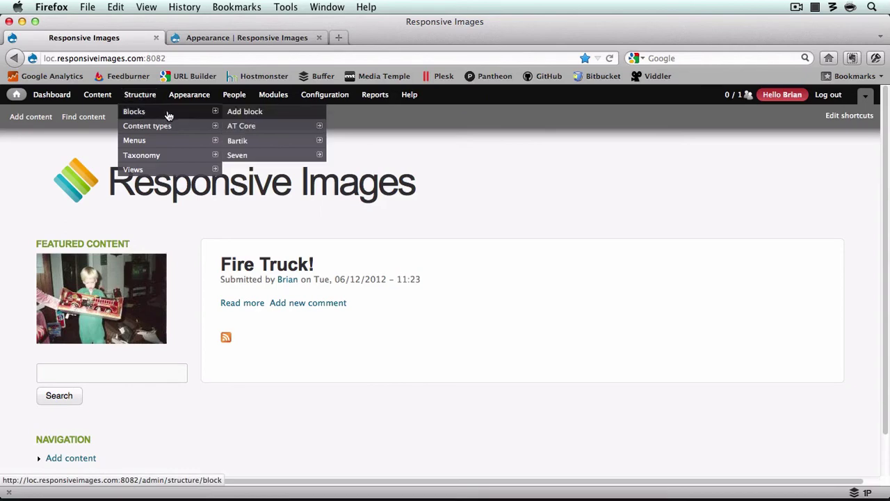
pyautogui.click(174, 115)
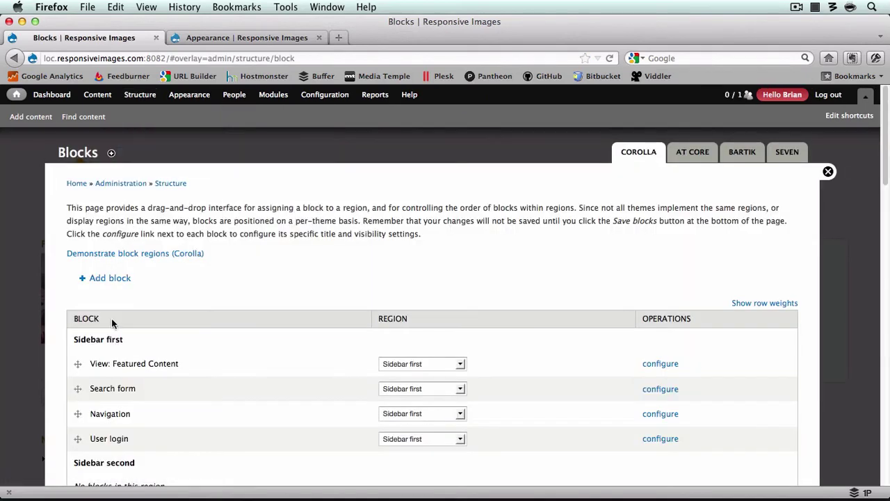
pyautogui.scroll(-3, 111, 320)
pyautogui.moveTo(79, 322)
pyautogui.mouseDown()
pyautogui.moveTo(79, 356)
pyautogui.moveTo(76, 308)
pyautogui.moveTo(77, 331)
pyautogui.mouseUp()
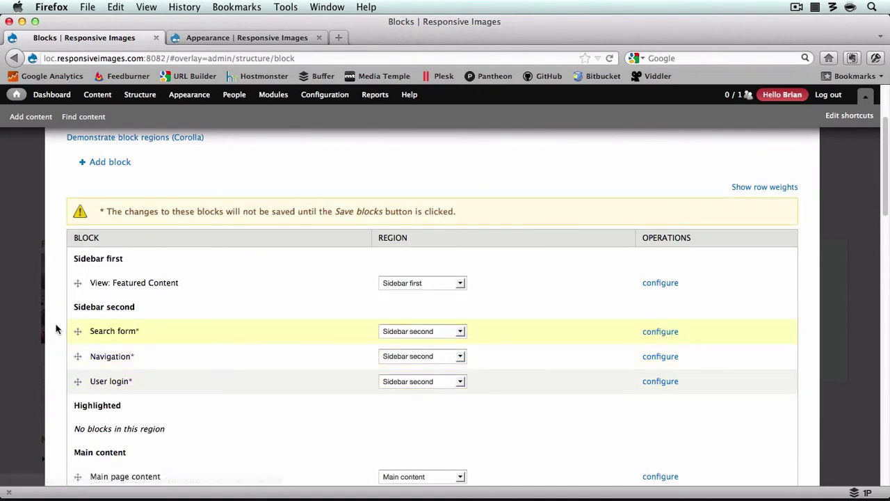
pyautogui.scroll(-10, 58, 330)
pyautogui.click(95, 426)
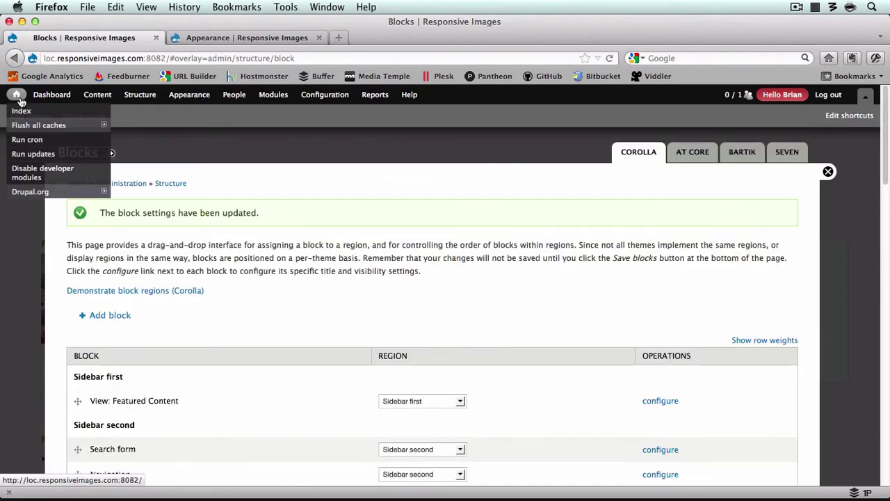
# Step: Narrow the front page to phone width and back, then switch to iOS Simulator
pyautogui.click(20, 98)
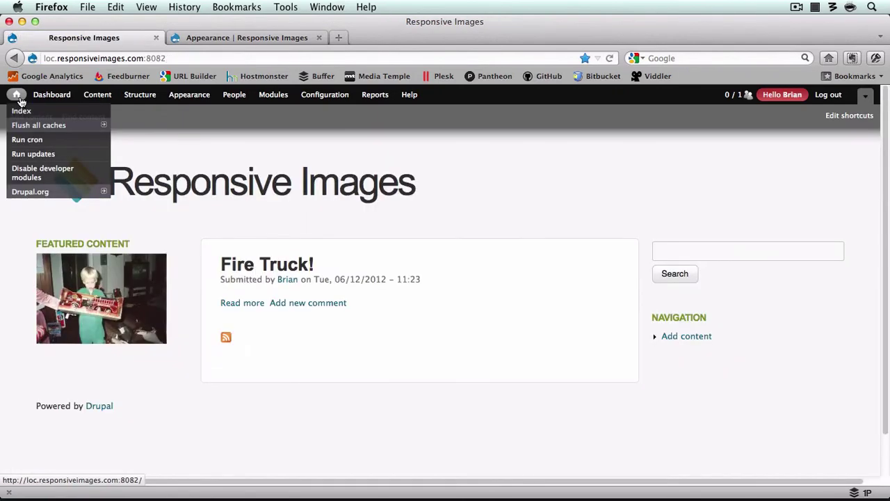
pyautogui.moveTo(887, 110); pyautogui.dragTo(491, 156)
pyautogui.scroll(-1, 438, 270)
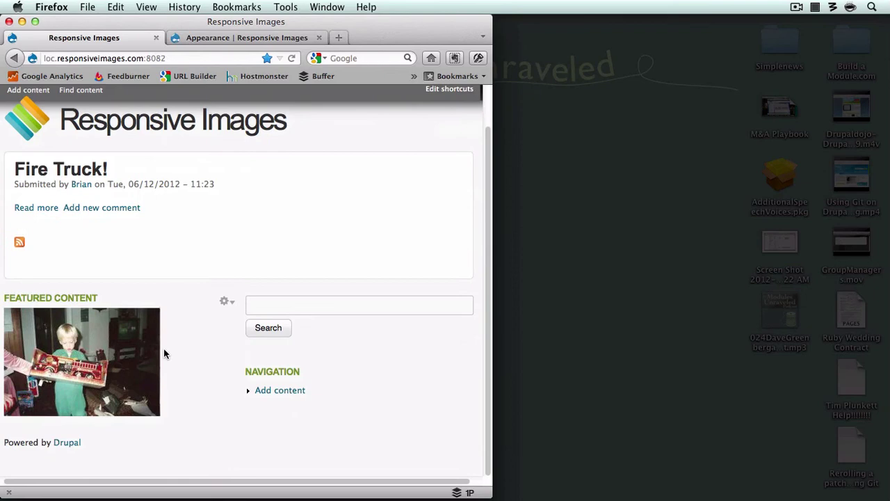
pyautogui.moveTo(493, 277); pyautogui.dragTo(888, 282)
pyautogui.scroll(1, 852, 282)
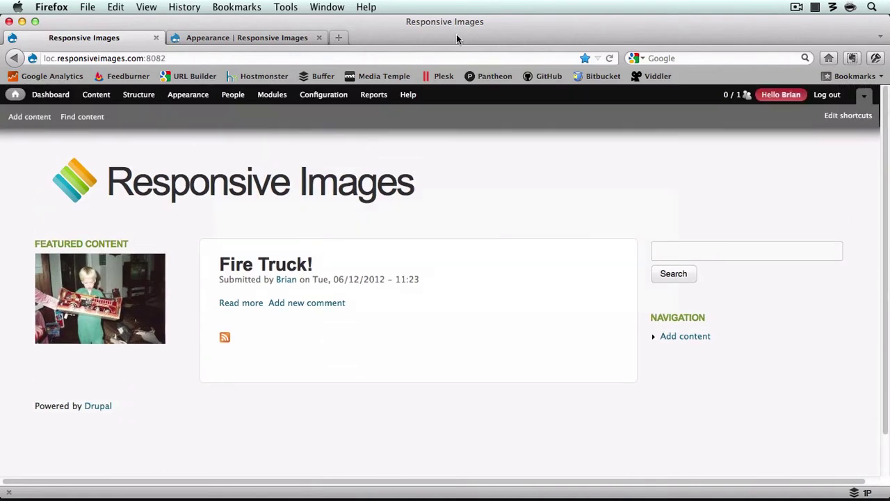
pyautogui.press('super+Tab')
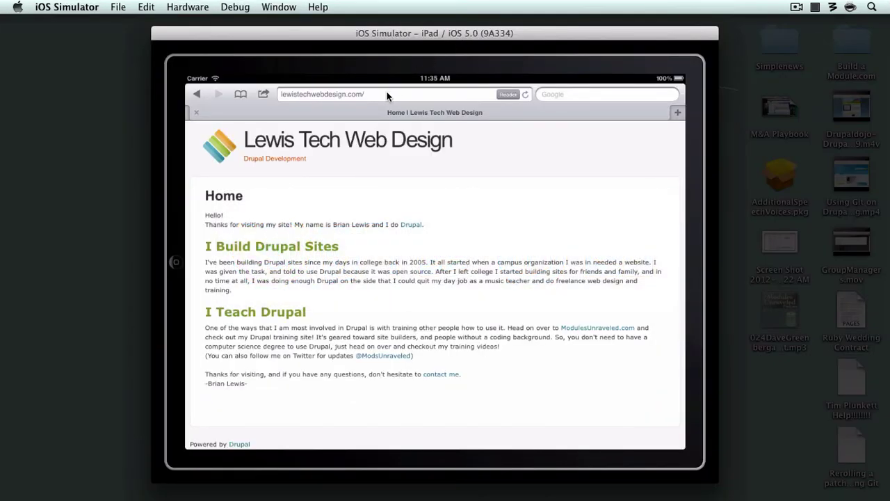
# Step: Load loc.responsiveimages.com:8082 in a new Safari tab on the iPad
pyautogui.click(678, 114)
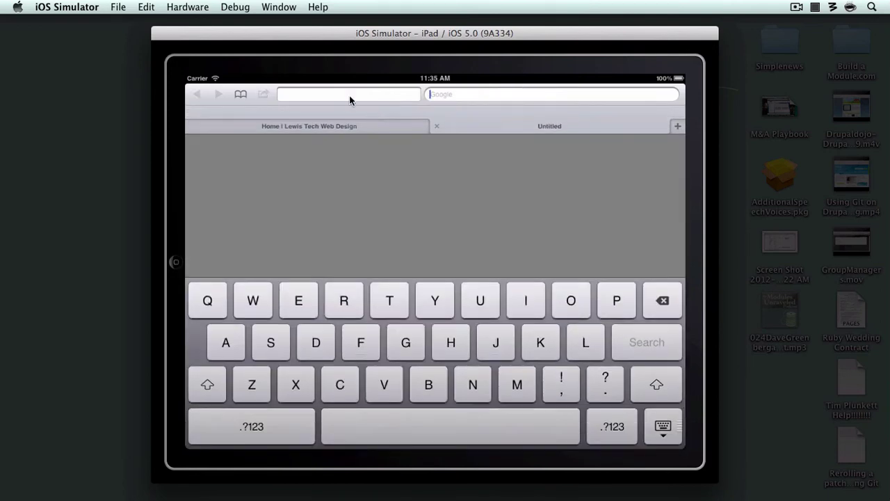
pyautogui.write('loc.')
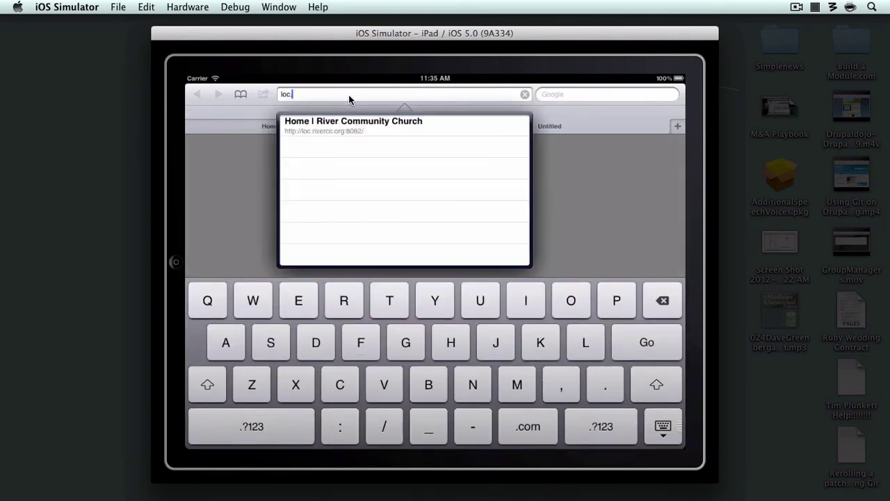
pyautogui.write('responsiveimages.co')
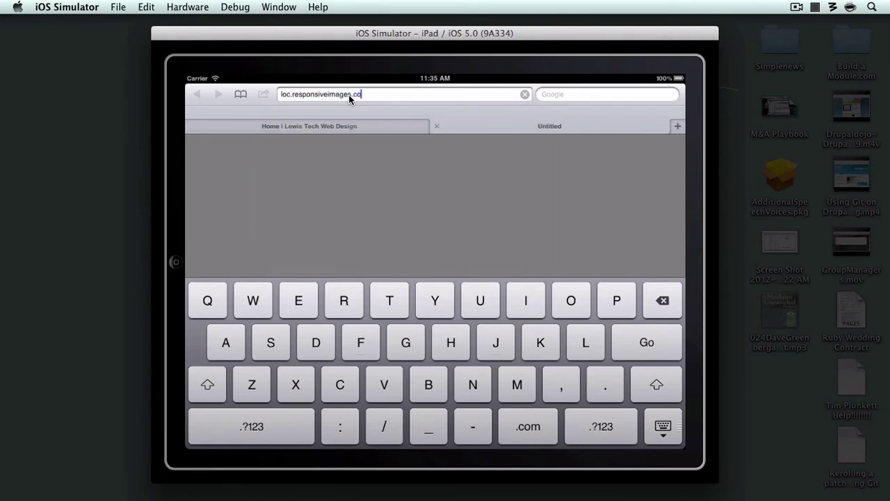
pyautogui.write('m:8082')
pyautogui.press('Return')
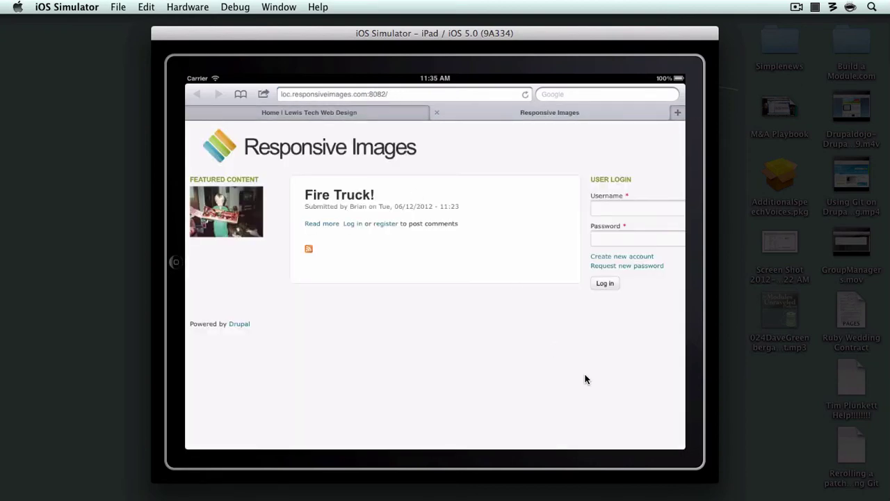
# Step: Zoom on the Fire Truck! post and rotate the iPad to portrait
pyautogui.doubleClick(428, 283)
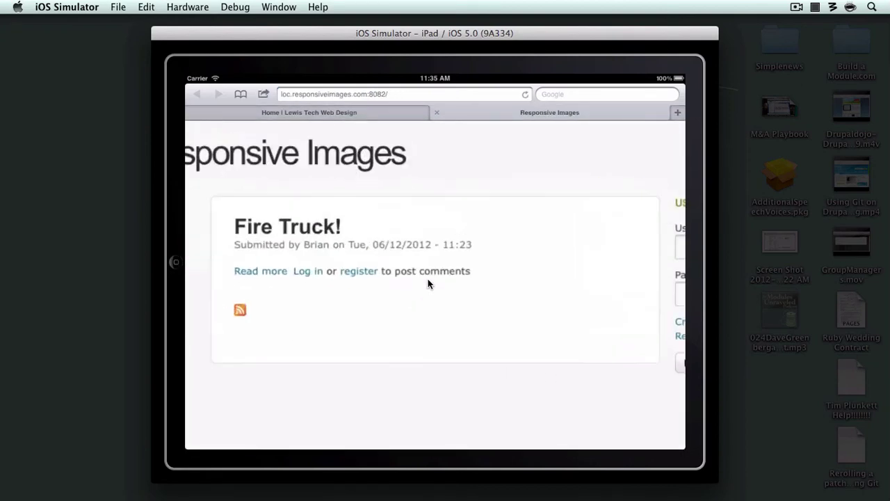
pyautogui.doubleClick(428, 283)
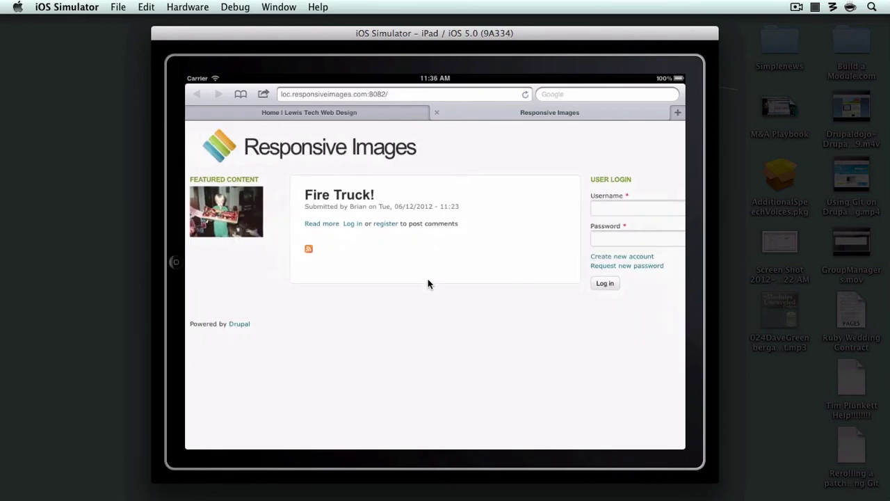
pyautogui.press('super+Left')
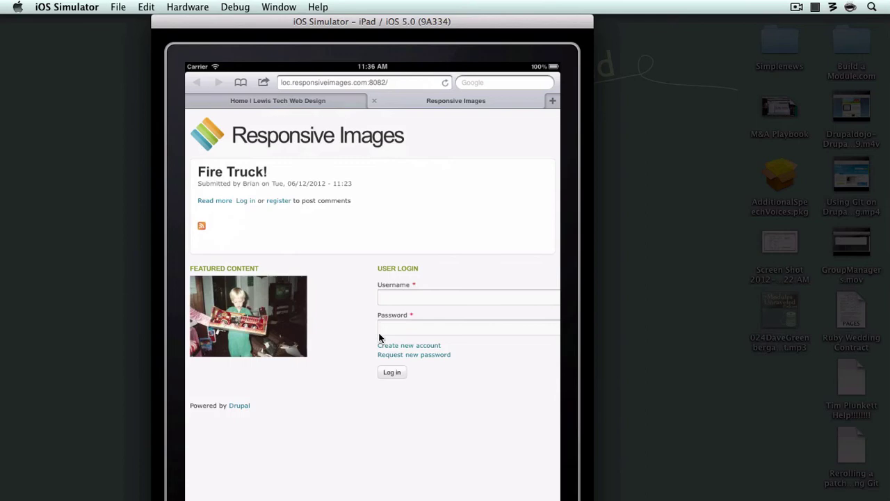
# Step: Switch the simulator to iPhone (Retina) and open Safari
pyautogui.click(262, 5)
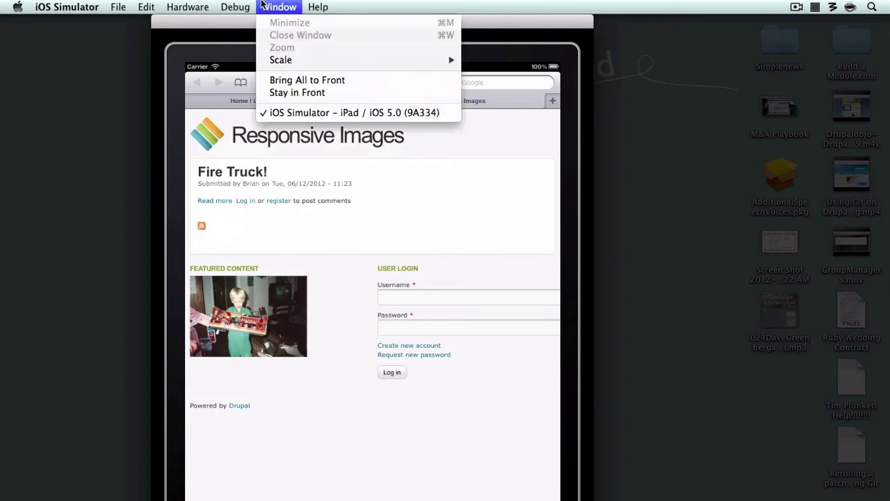
pyautogui.moveTo(200, 10)
pyautogui.moveTo(307, 25)
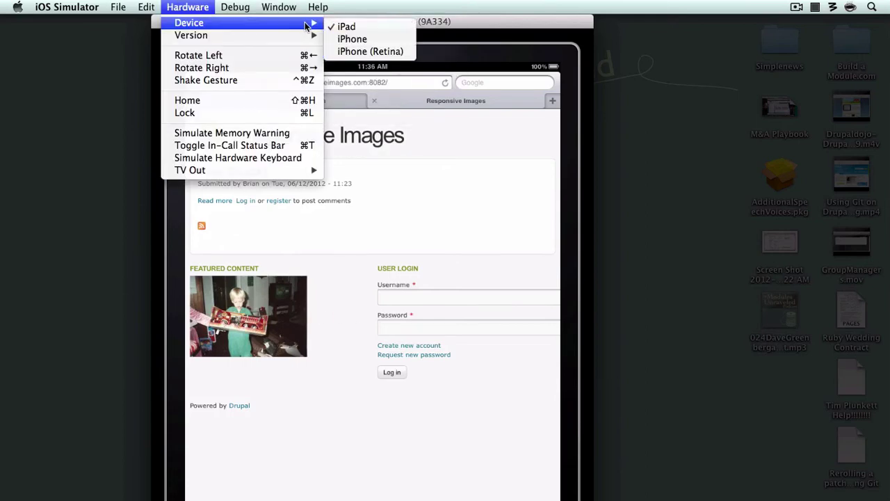
pyautogui.click(378, 52)
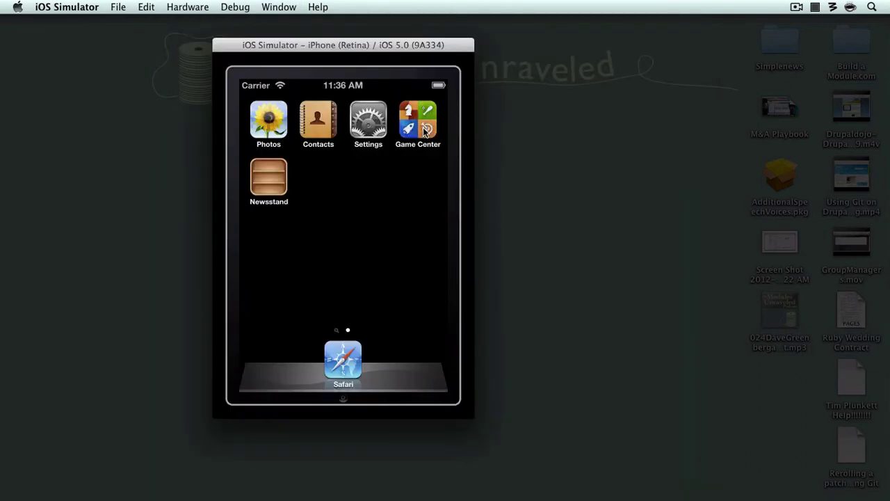
pyautogui.click(341, 369)
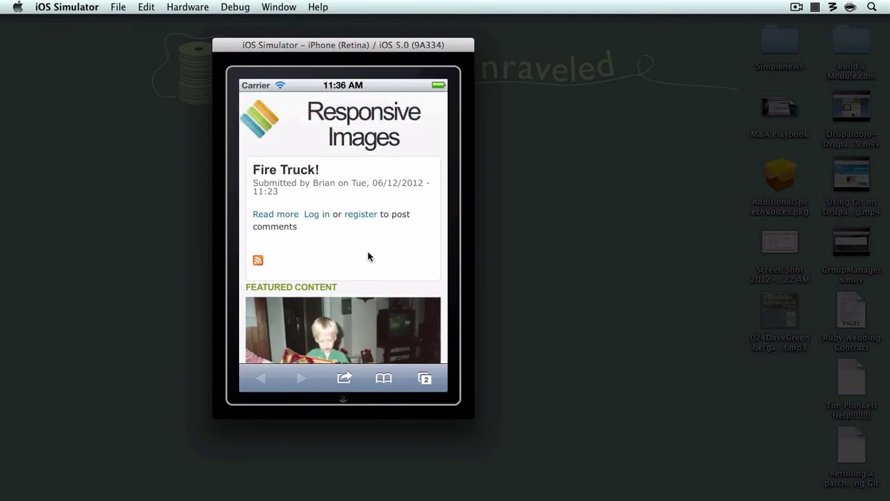
# Step: Scroll the site in portrait and landscape on the iPhone, then return to Firefox
pyautogui.moveTo(369, 258); pyautogui.dragTo(382, 400)
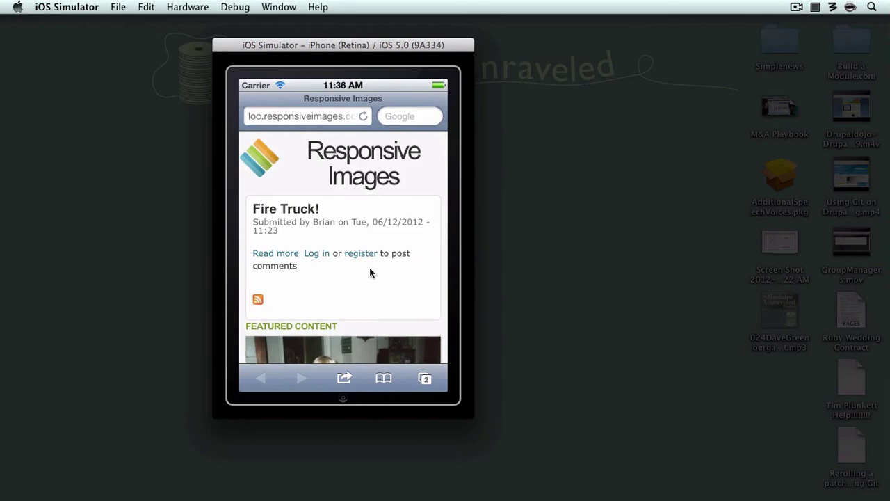
pyautogui.press('super+Right')
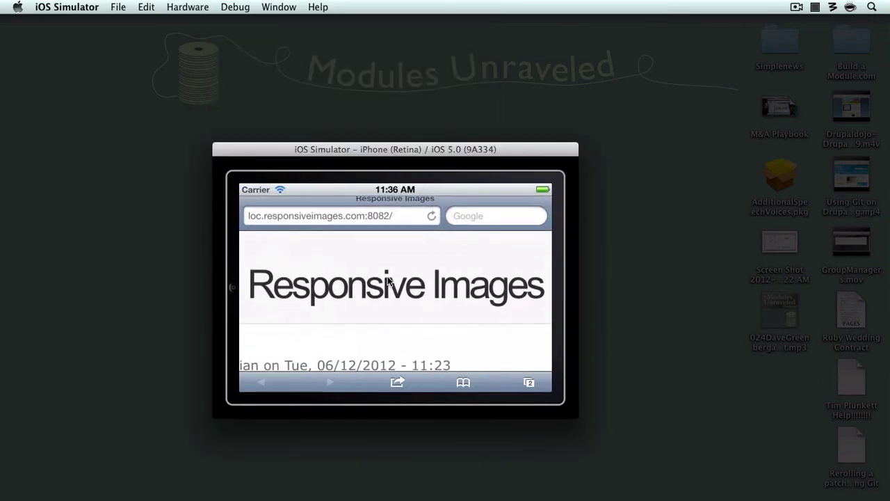
pyautogui.moveTo(409, 323); pyautogui.dragTo(410, 225)
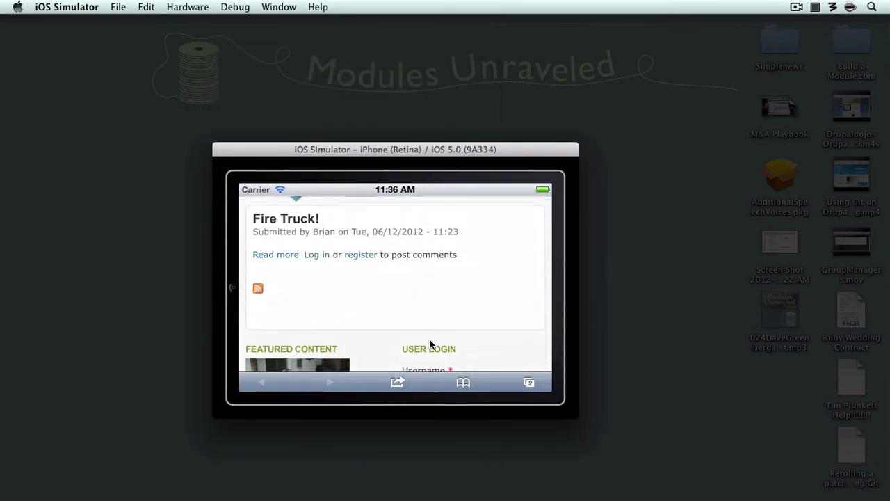
pyautogui.moveTo(430, 344); pyautogui.dragTo(423, 192)
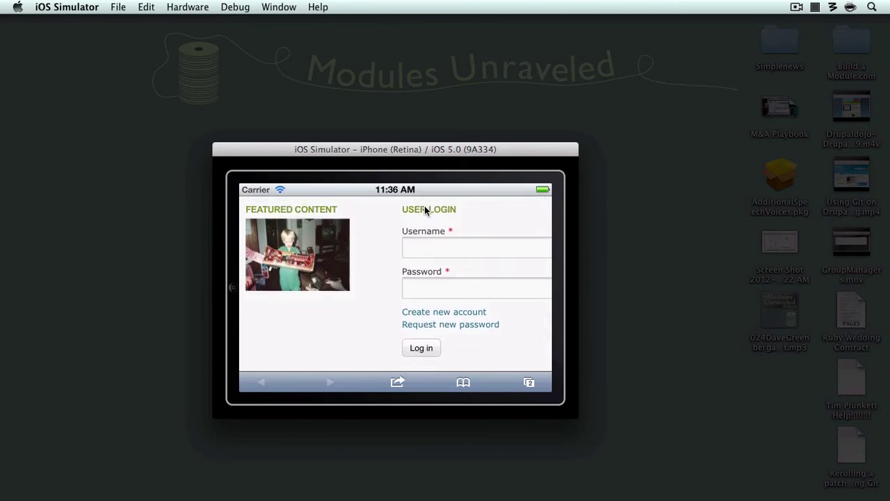
pyautogui.press('super+Tab')
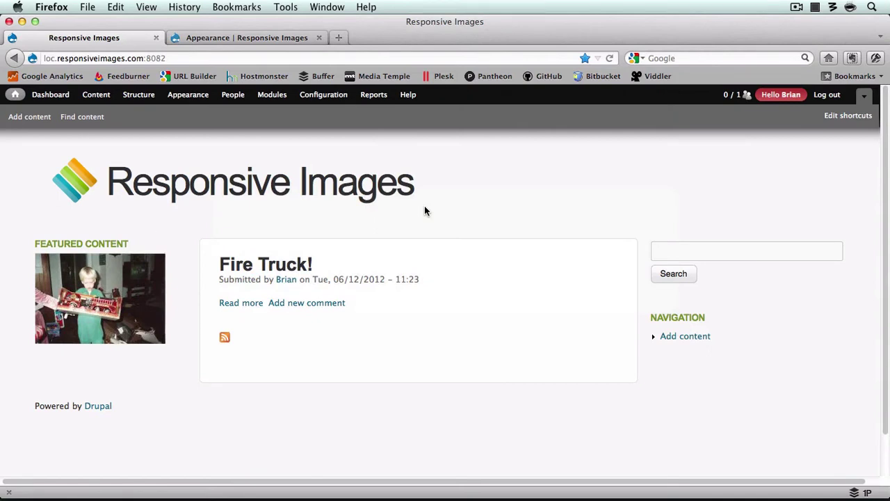
# Step: Start a new Featured Content item titled 'Boat Ride!'
pyautogui.click(29, 123)
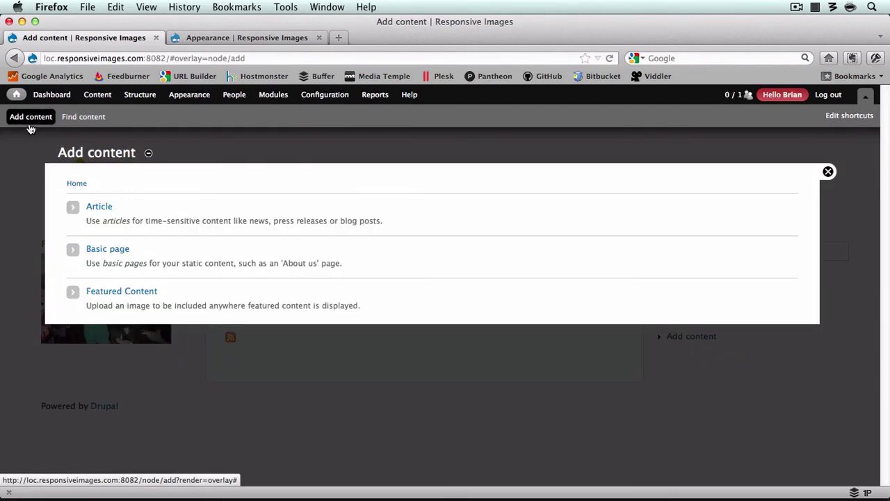
pyautogui.click(116, 293)
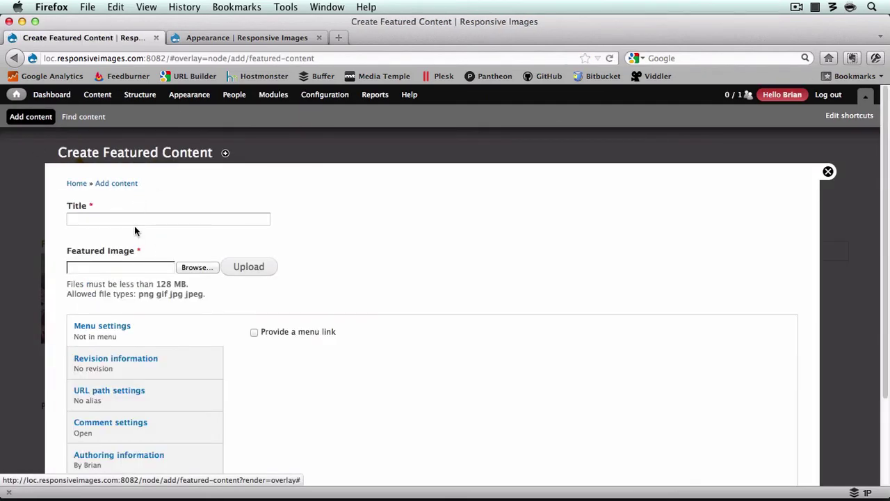
pyautogui.click(131, 220)
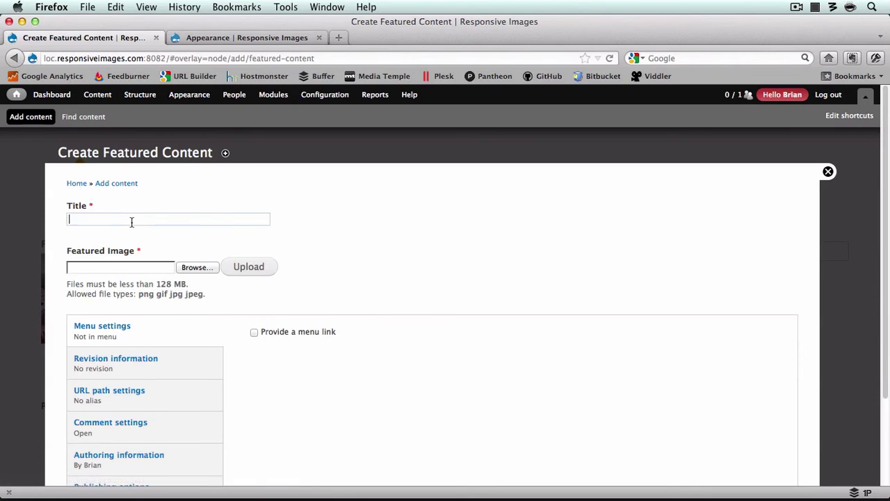
pyautogui.write('Boat')
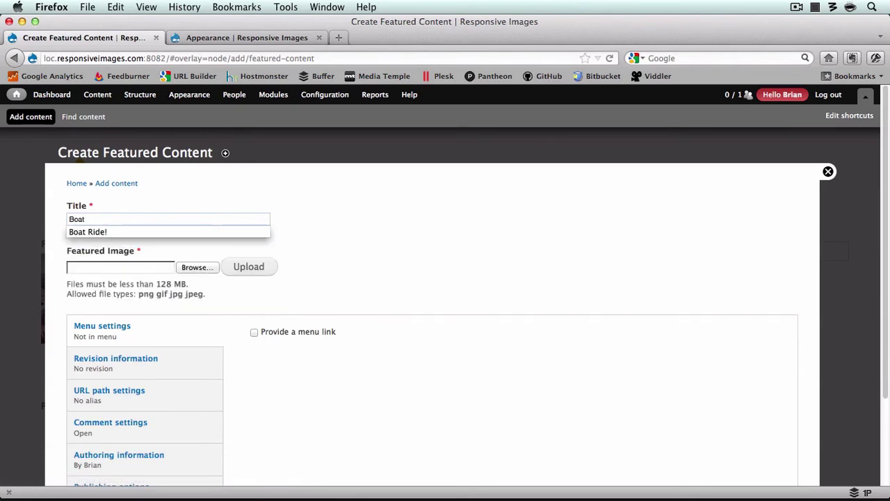
pyautogui.press('Down')
pyautogui.press('Return')
# Step: Upload the boat ride photo as its featured image and save the item
pyautogui.click(198, 268)
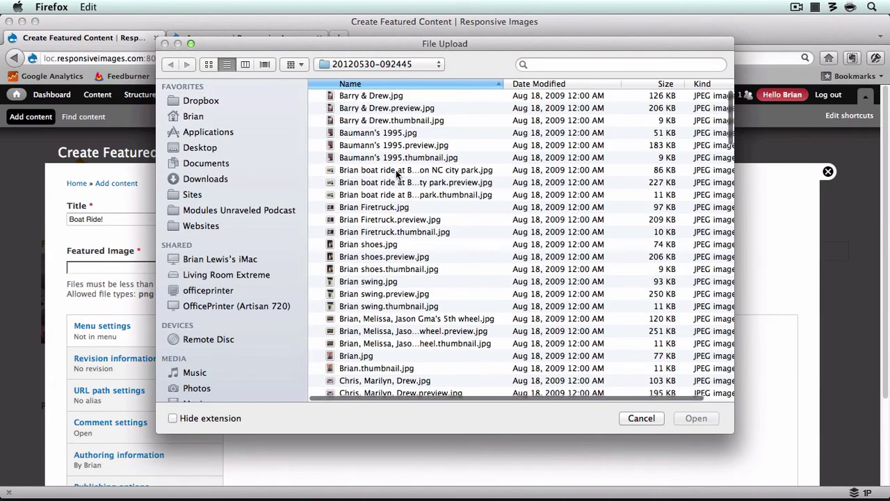
pyautogui.doubleClick(401, 174)
pyautogui.click(258, 266)
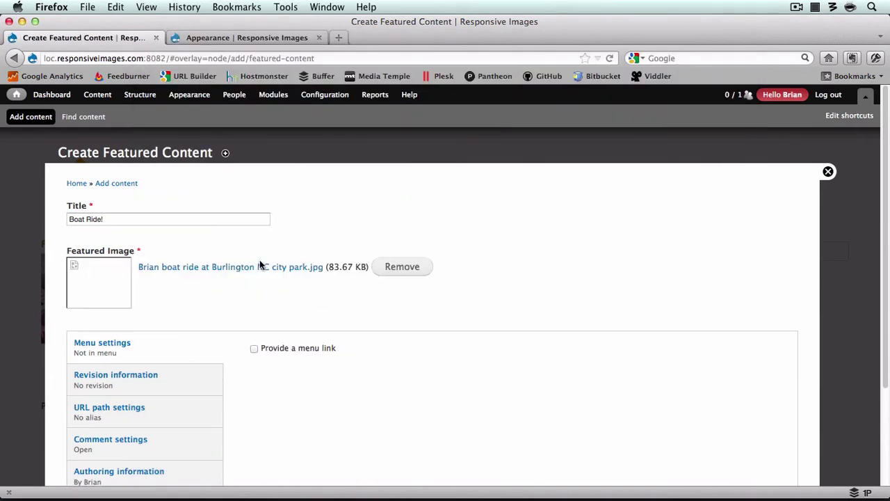
pyautogui.scroll(-3, 209, 333)
pyautogui.click(90, 426)
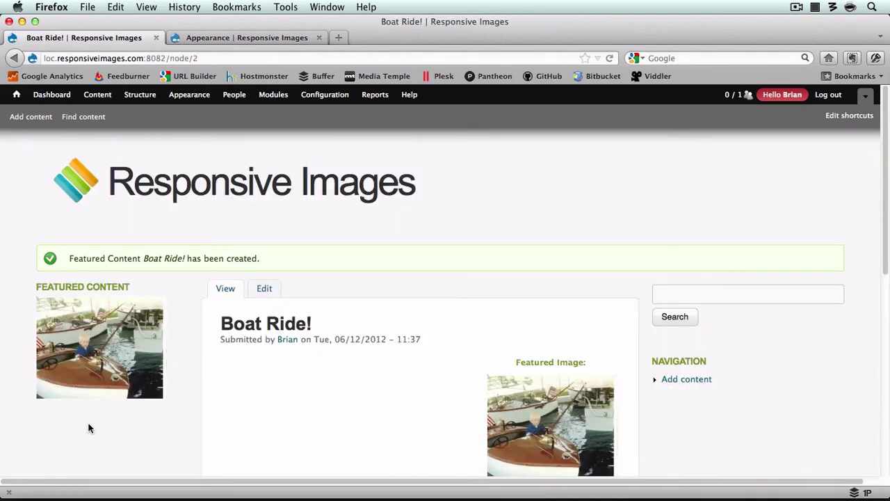
# Step: Load the home page via the site logo, then switch to iOS Simulator
pyautogui.click(111, 179)
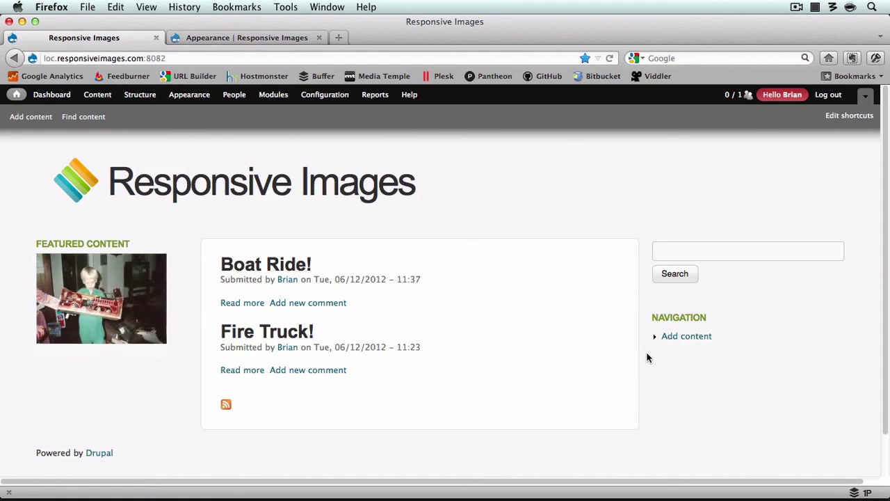
pyautogui.press('super+Tab')
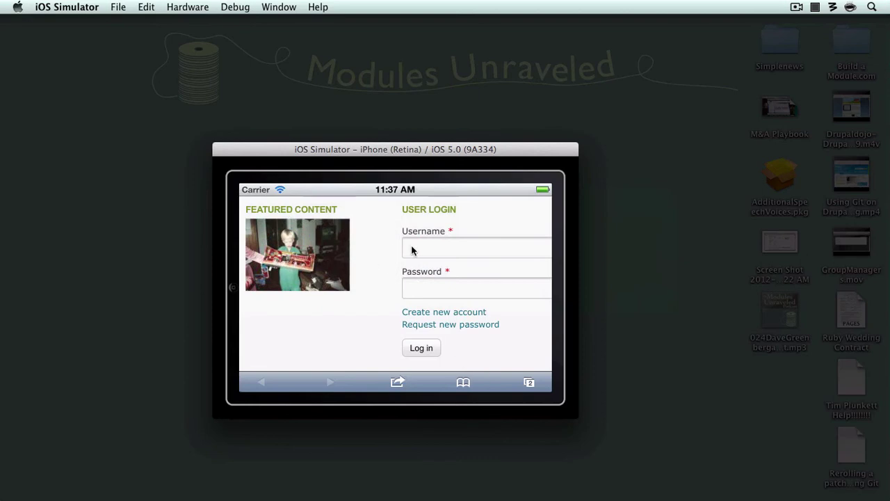
# Step: Reload the site on the iPhone and scroll to the Featured Content block
pyautogui.click(395, 190)
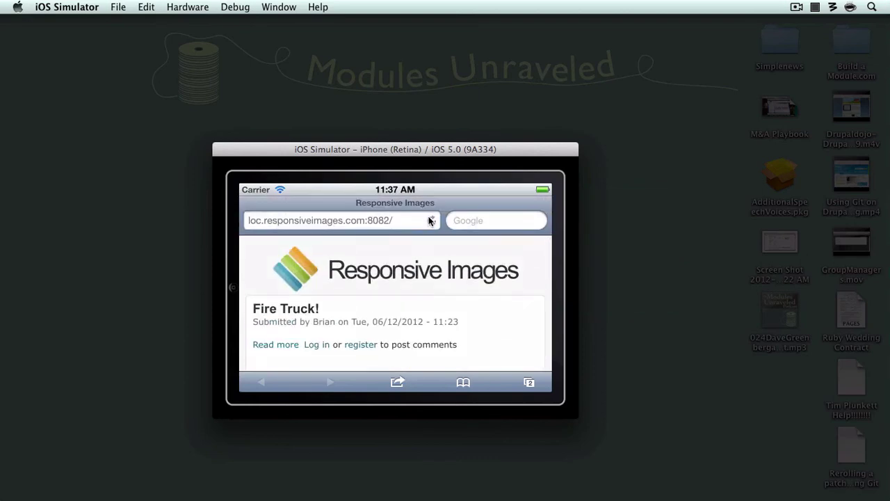
pyautogui.click(432, 220)
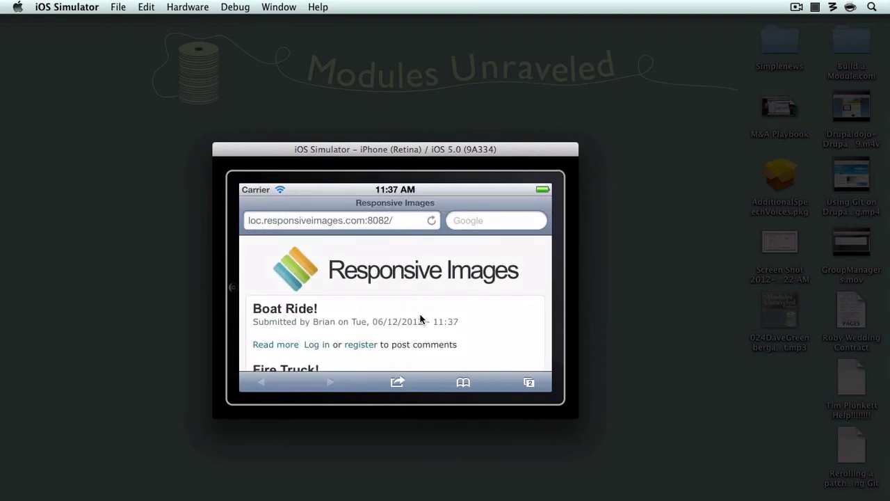
pyautogui.moveTo(420, 319); pyautogui.dragTo(417, 91)
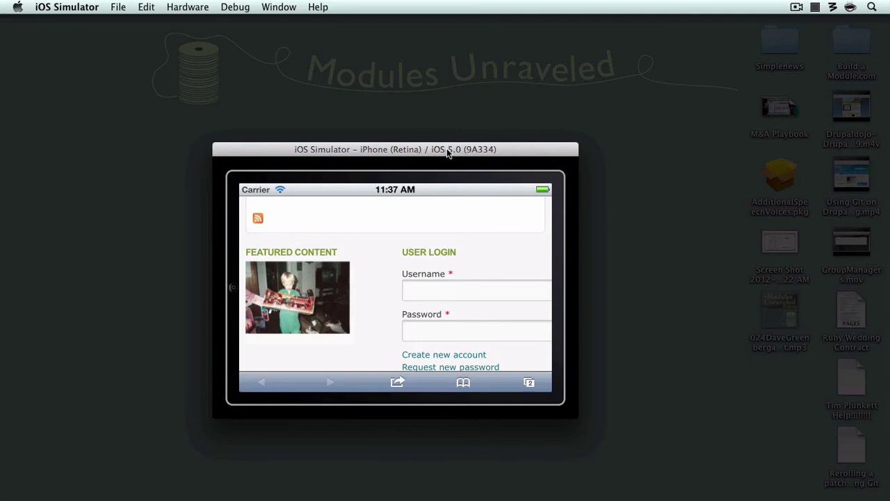
# Step: Switch the simulator to iPad, open Safari, then return to Firefox
pyautogui.click(205, 7)
pyautogui.moveTo(237, 35)
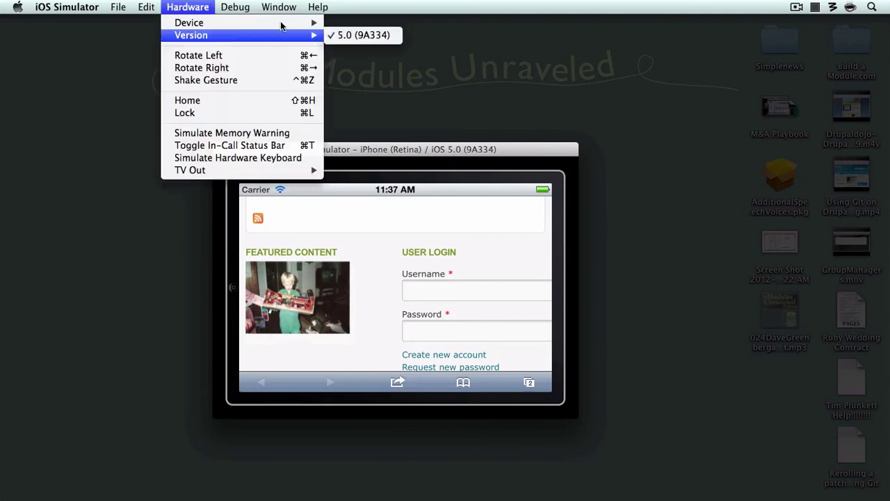
pyautogui.moveTo(216, 23)
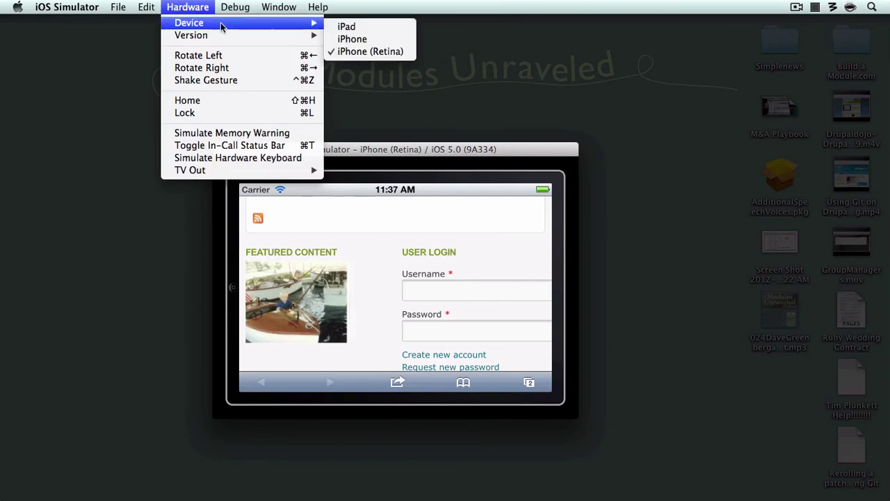
pyautogui.click(341, 26)
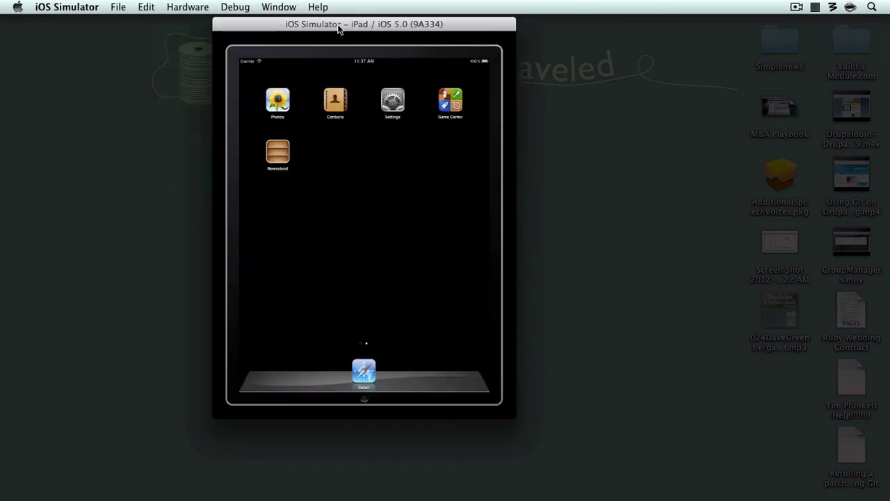
pyautogui.press('super+2')
pyautogui.press('super+3')
pyautogui.click(364, 368)
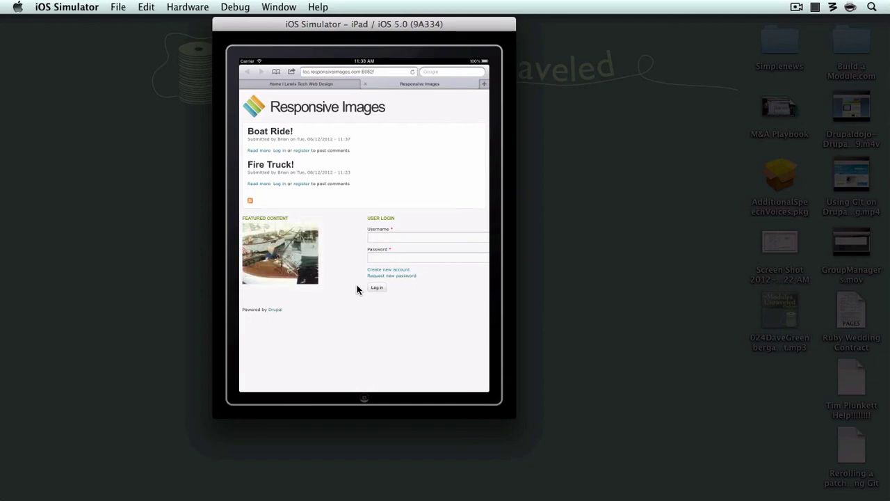
pyautogui.press('super+Tab')
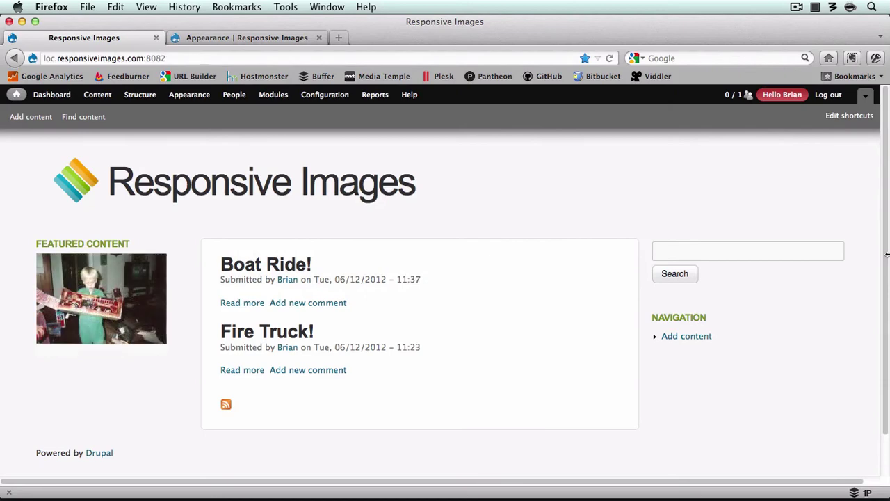
pyautogui.moveTo(888, 255); pyautogui.dragTo(448, 233)
pyautogui.scroll(-3, 348, 265)
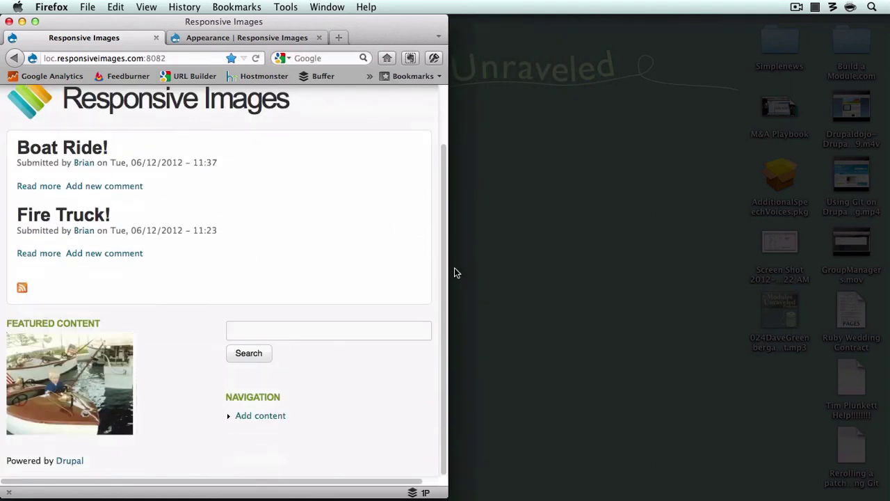
pyautogui.moveTo(446, 270); pyautogui.dragTo(888, 286)
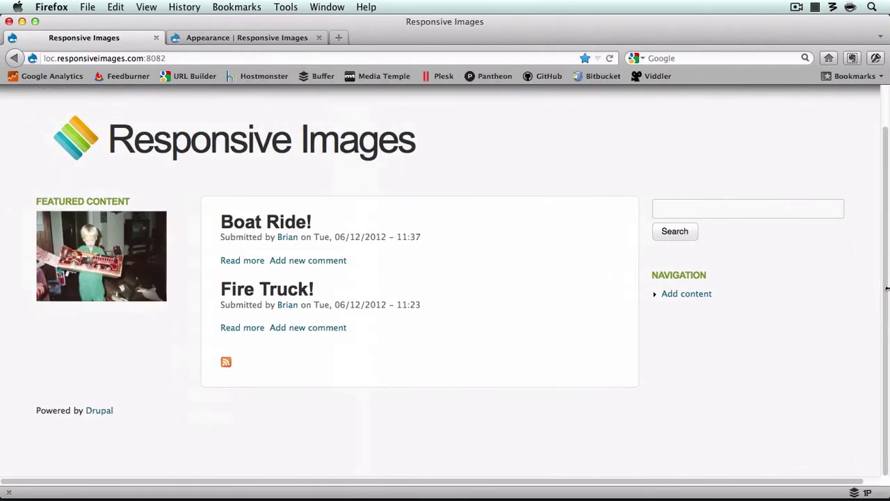